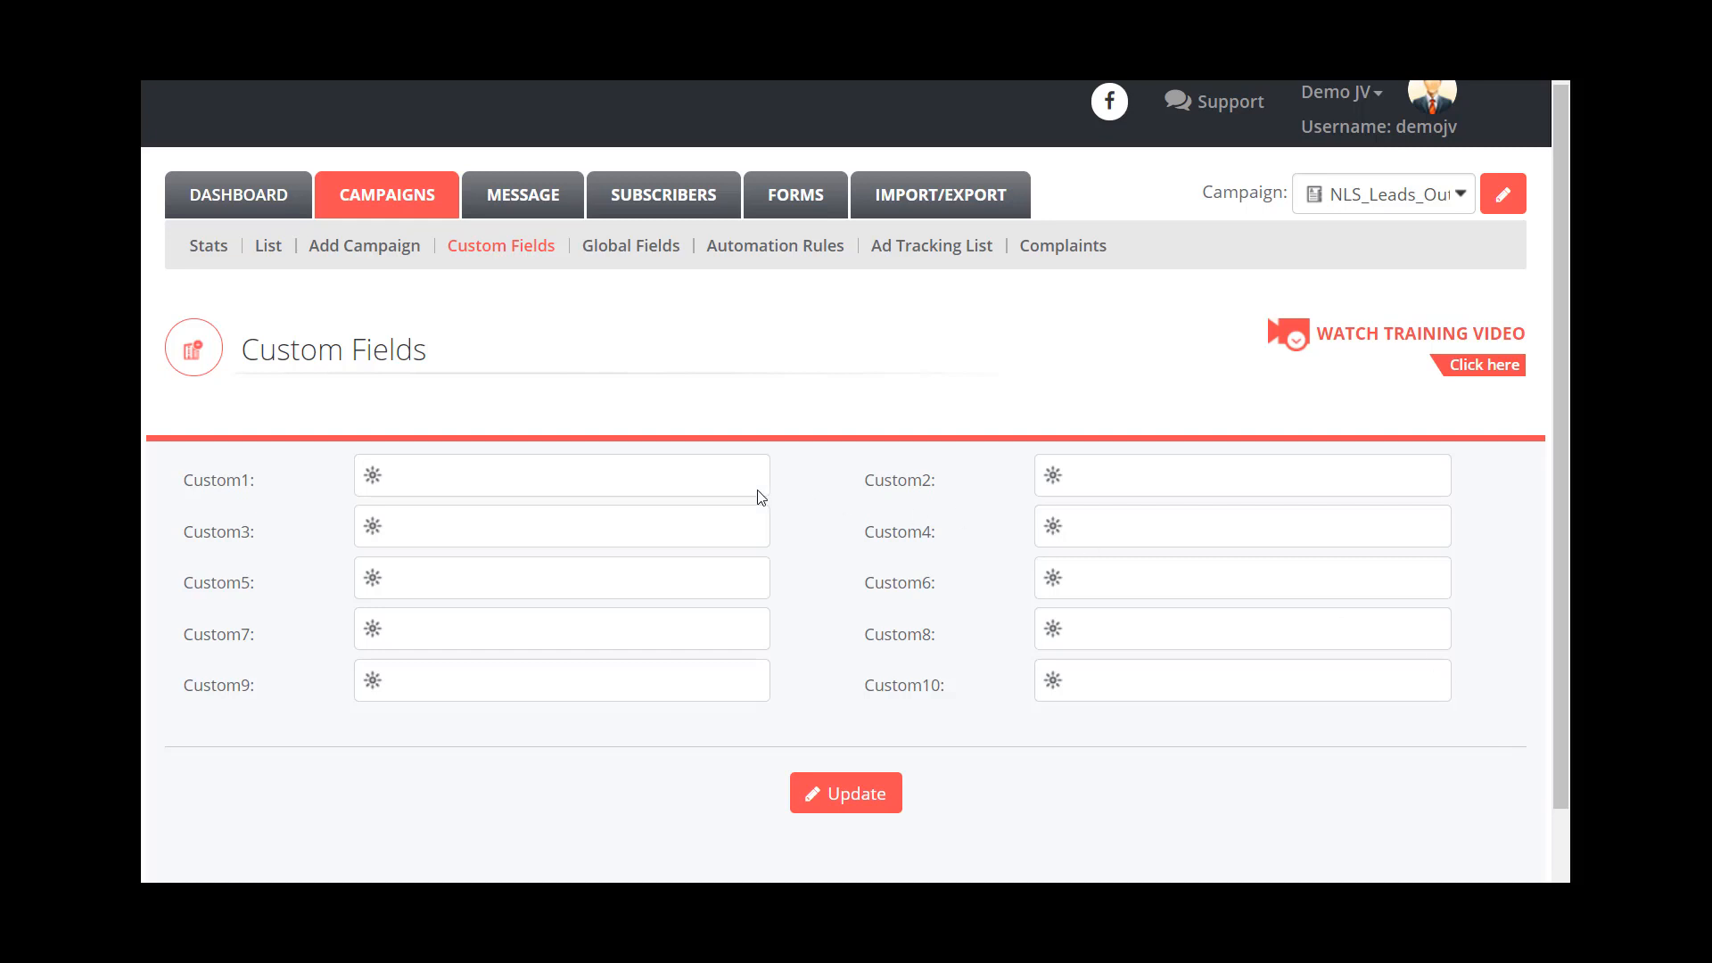
Step: Label the Custom1 field "Phone Number"
{"action": "left_click", "coordinate": [472, 480]}
{"action": "type", "text": "Ohone"}
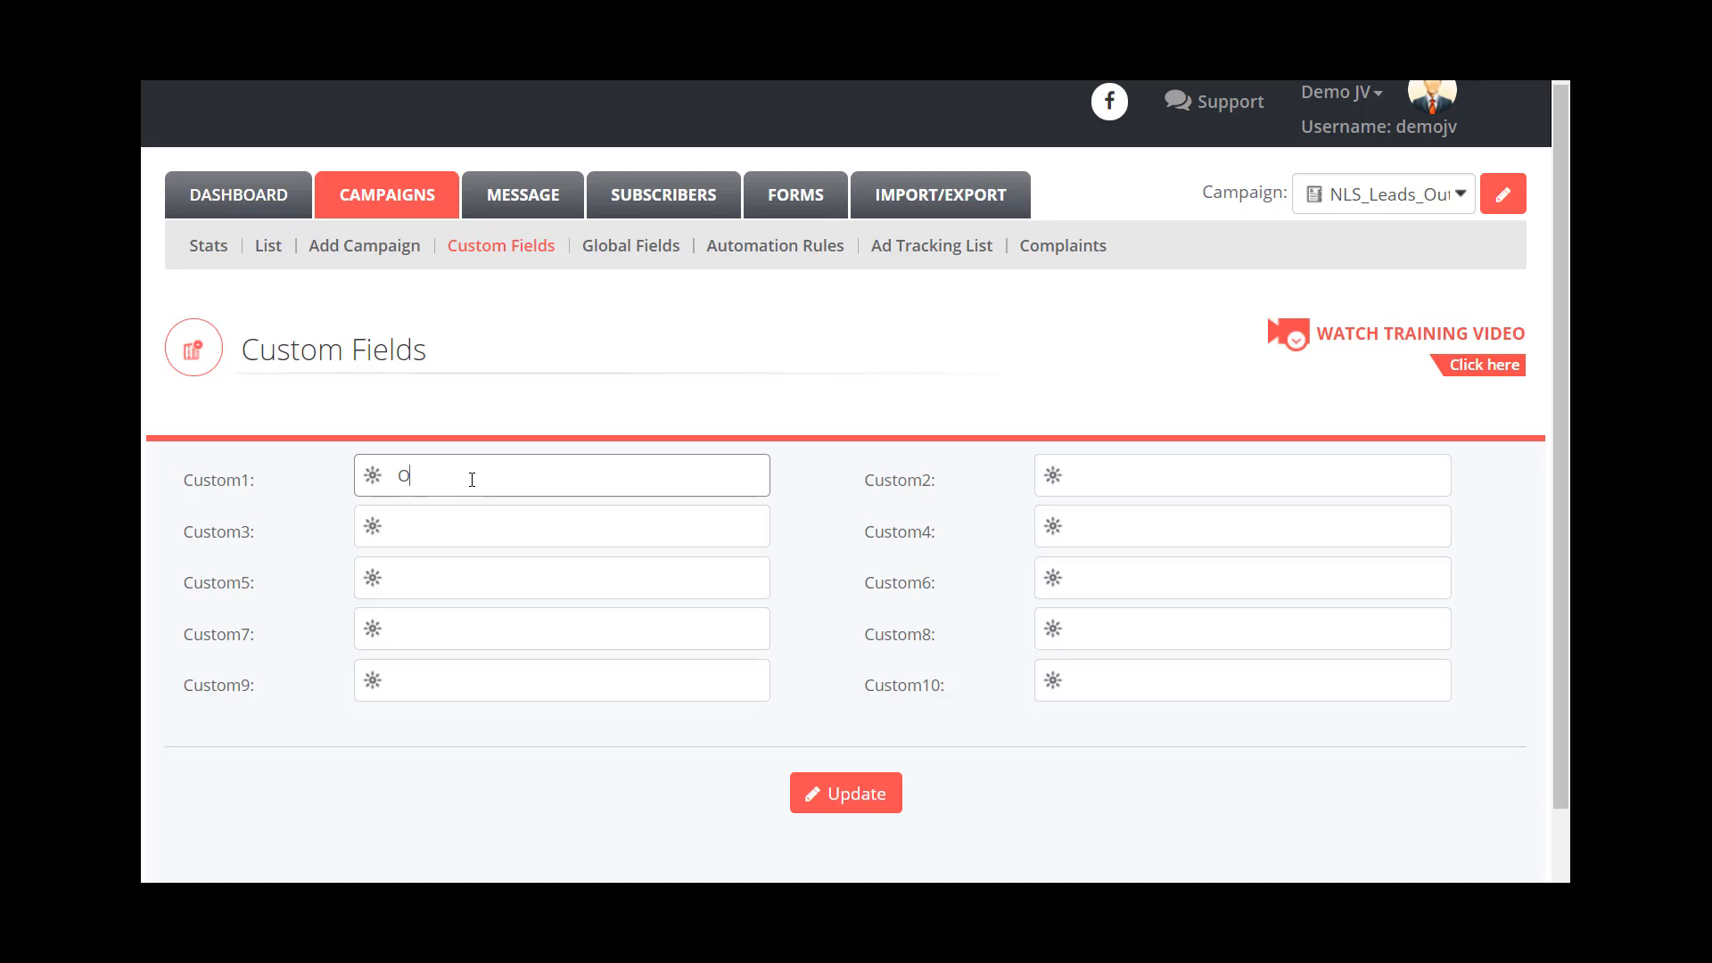
{"action": "key", "text": "BackSpace"}
{"action": "key", "text": "BackSpace"}
{"action": "key", "text": "BackSpace"}
{"action": "key", "text": "BackSpace"}
{"action": "key", "text": "BackSpace"}
{"action": "type", "text": "Ohone"}
{"action": "key", "text": "BackSpace"}
{"action": "key", "text": "BackSpace"}
{"action": "key", "text": "BackSpace"}
{"action": "key", "text": "BackSpace"}
{"action": "key", "text": "BackSpace"}
{"action": "type", "text": "Phone NUmber"}
{"action": "key", "text": "BackSpace"}
{"action": "type", "text": "u"}
Step: Label the Custom2 field "Skype" and the Custom3 field "Instagram"
{"action": "left_click", "coordinate": [1169, 486]}
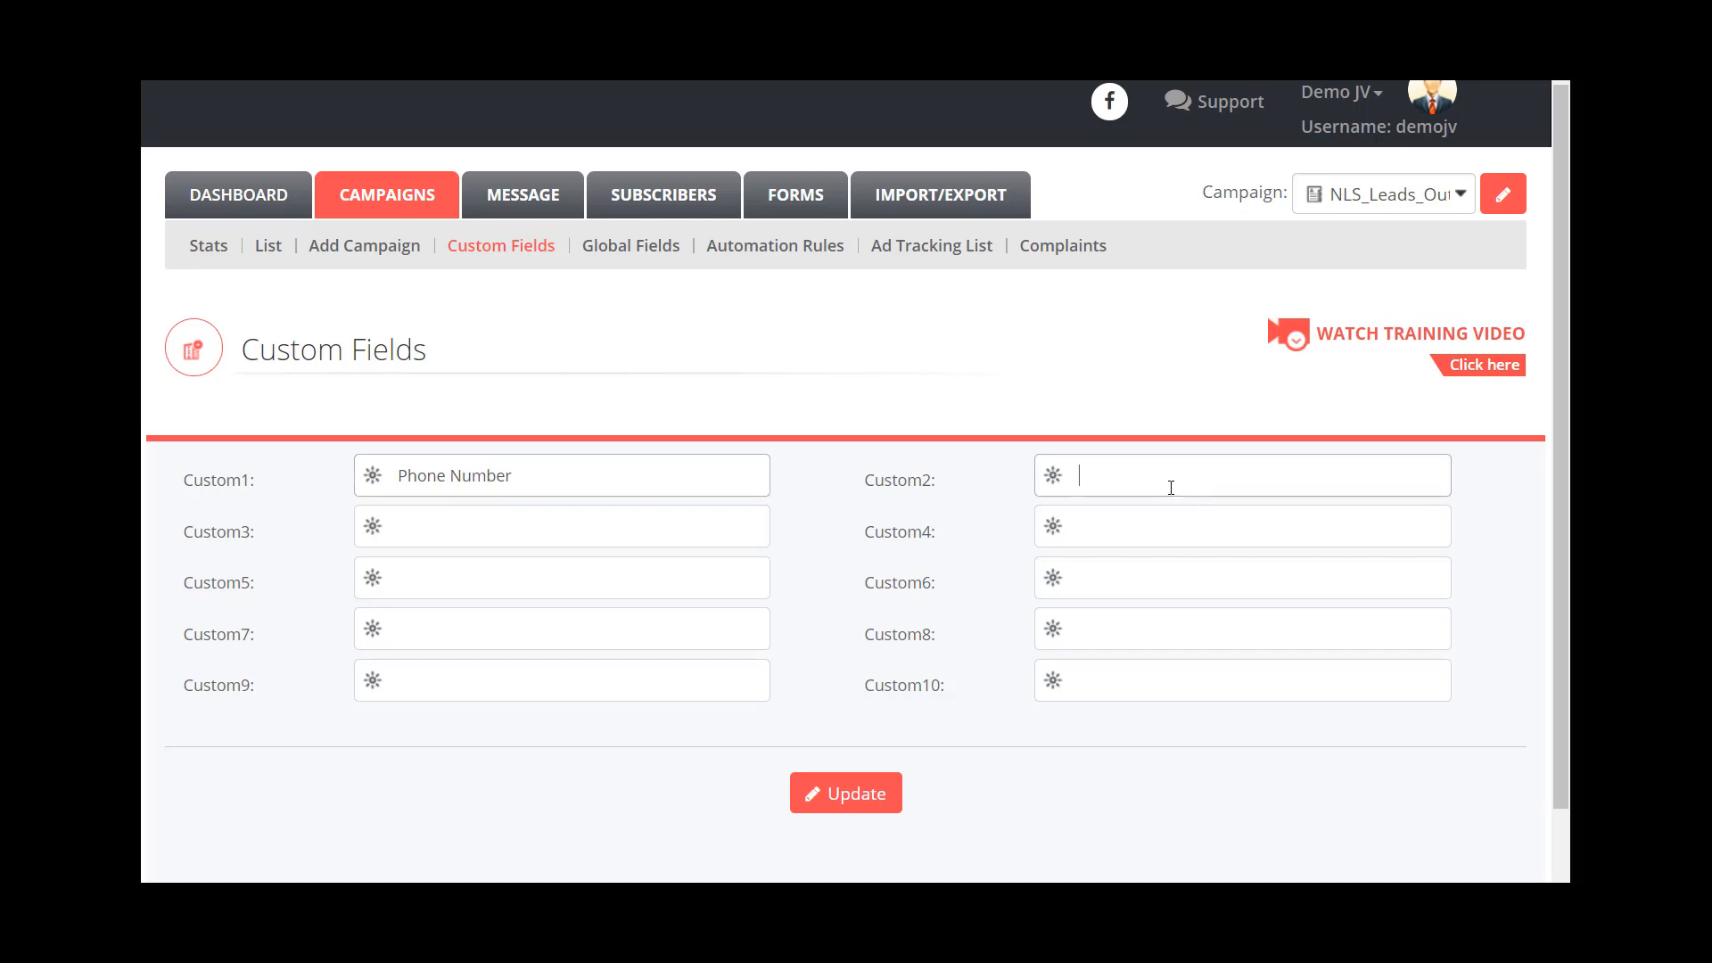
{"action": "type", "text": "Skype"}
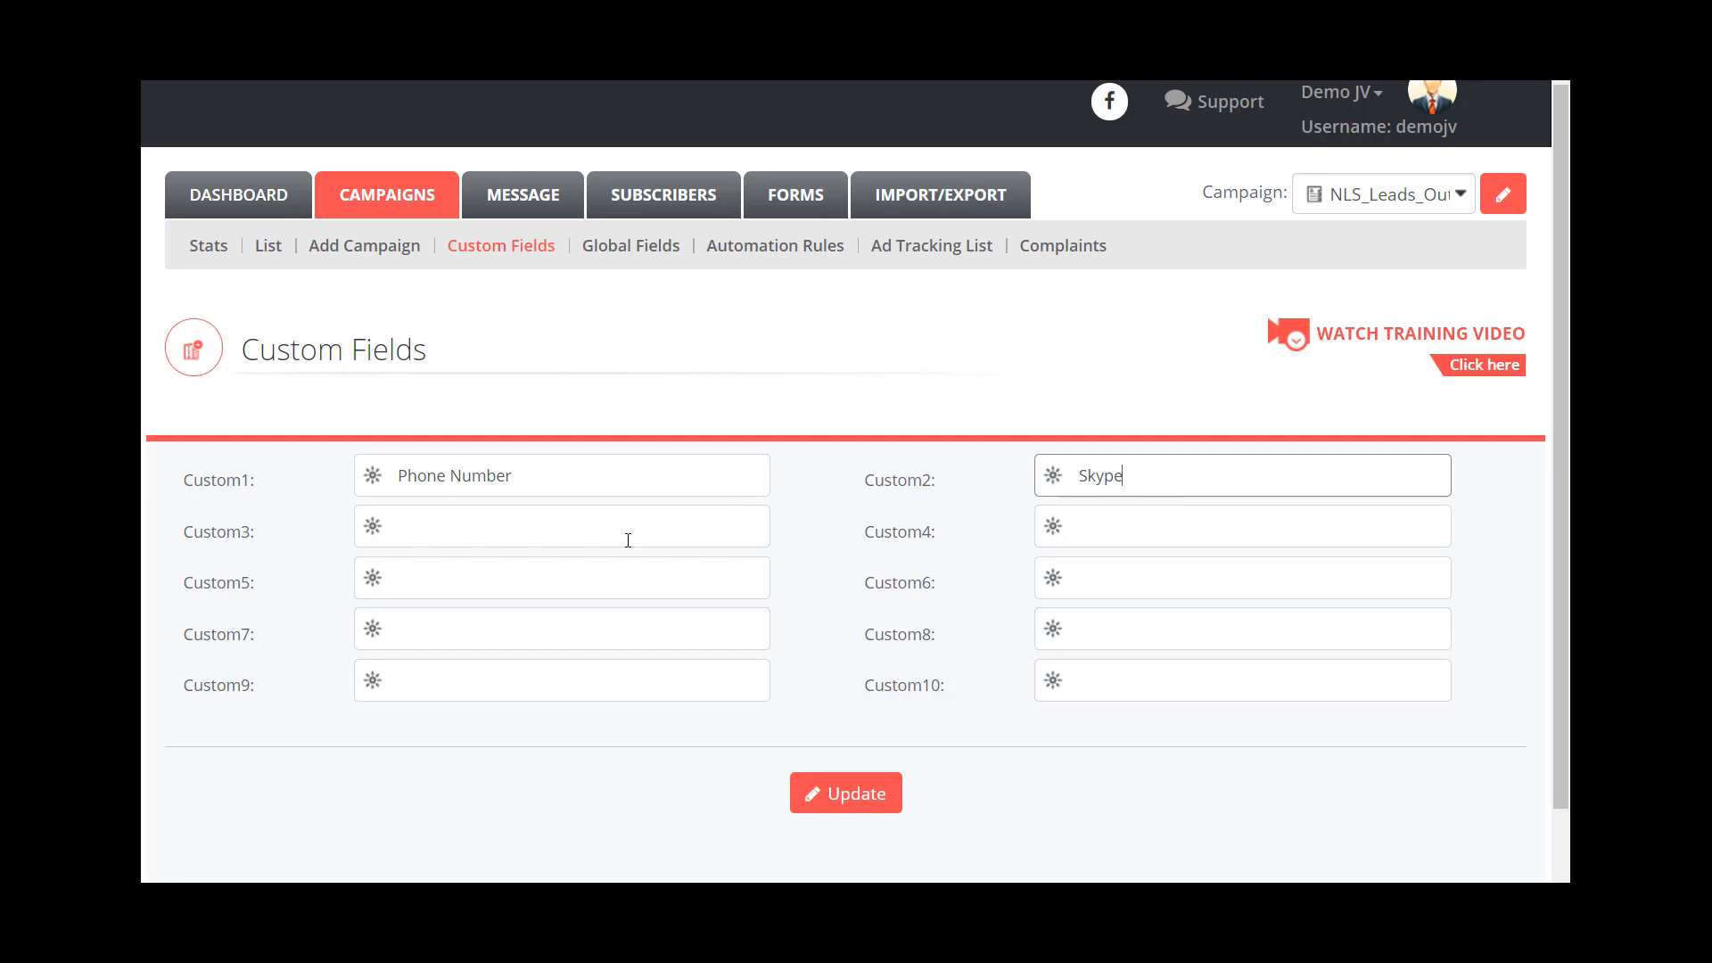
{"action": "left_click", "coordinate": [578, 529]}
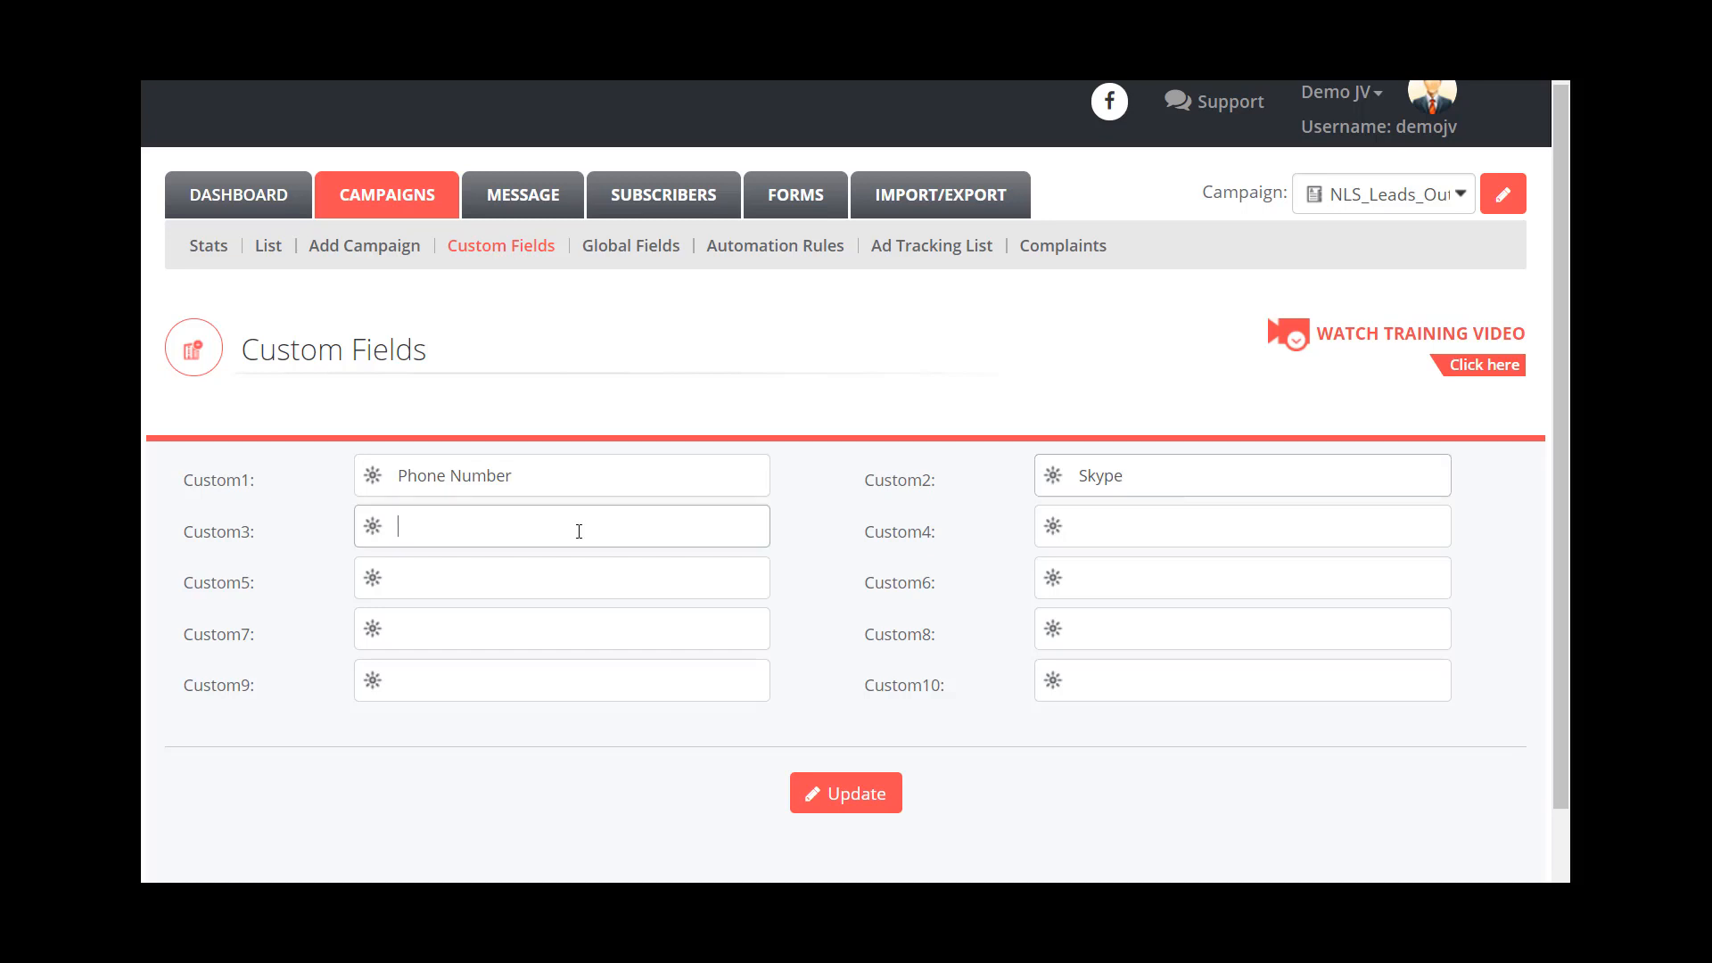
{"action": "type", "text": "Instagram"}
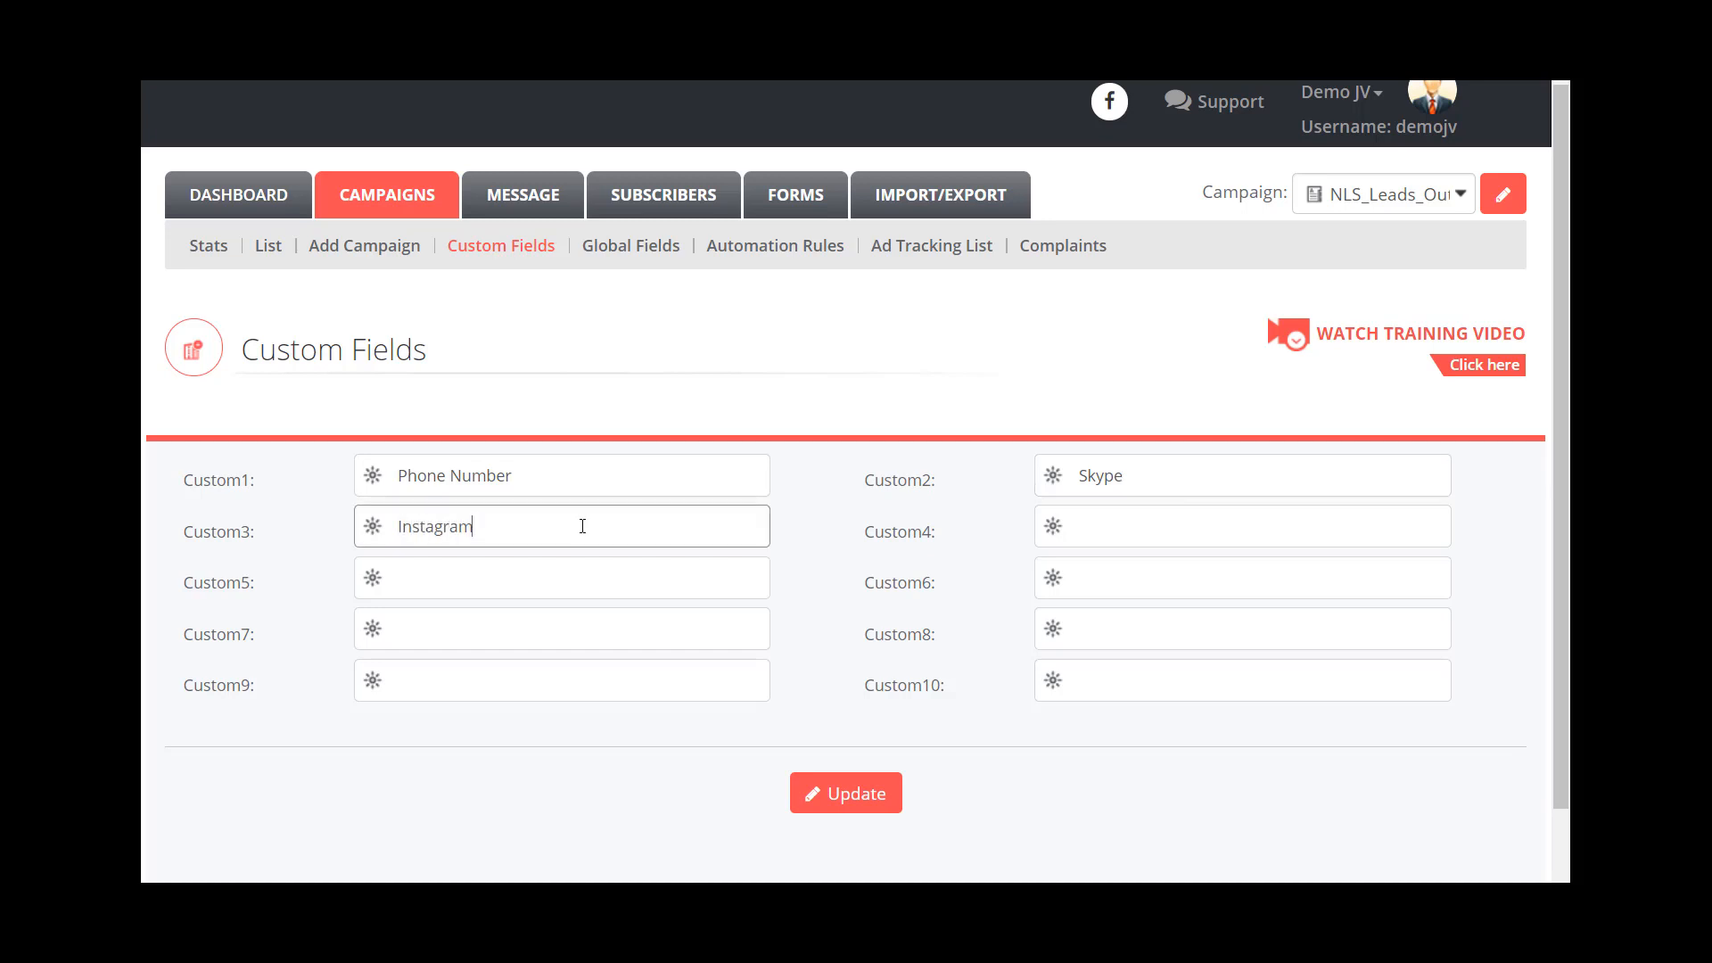
Step: Label the Custom4 field "How Do Did You learn about us?"
{"action": "left_click", "coordinate": [1138, 524]}
{"action": "type", "text": "H"}
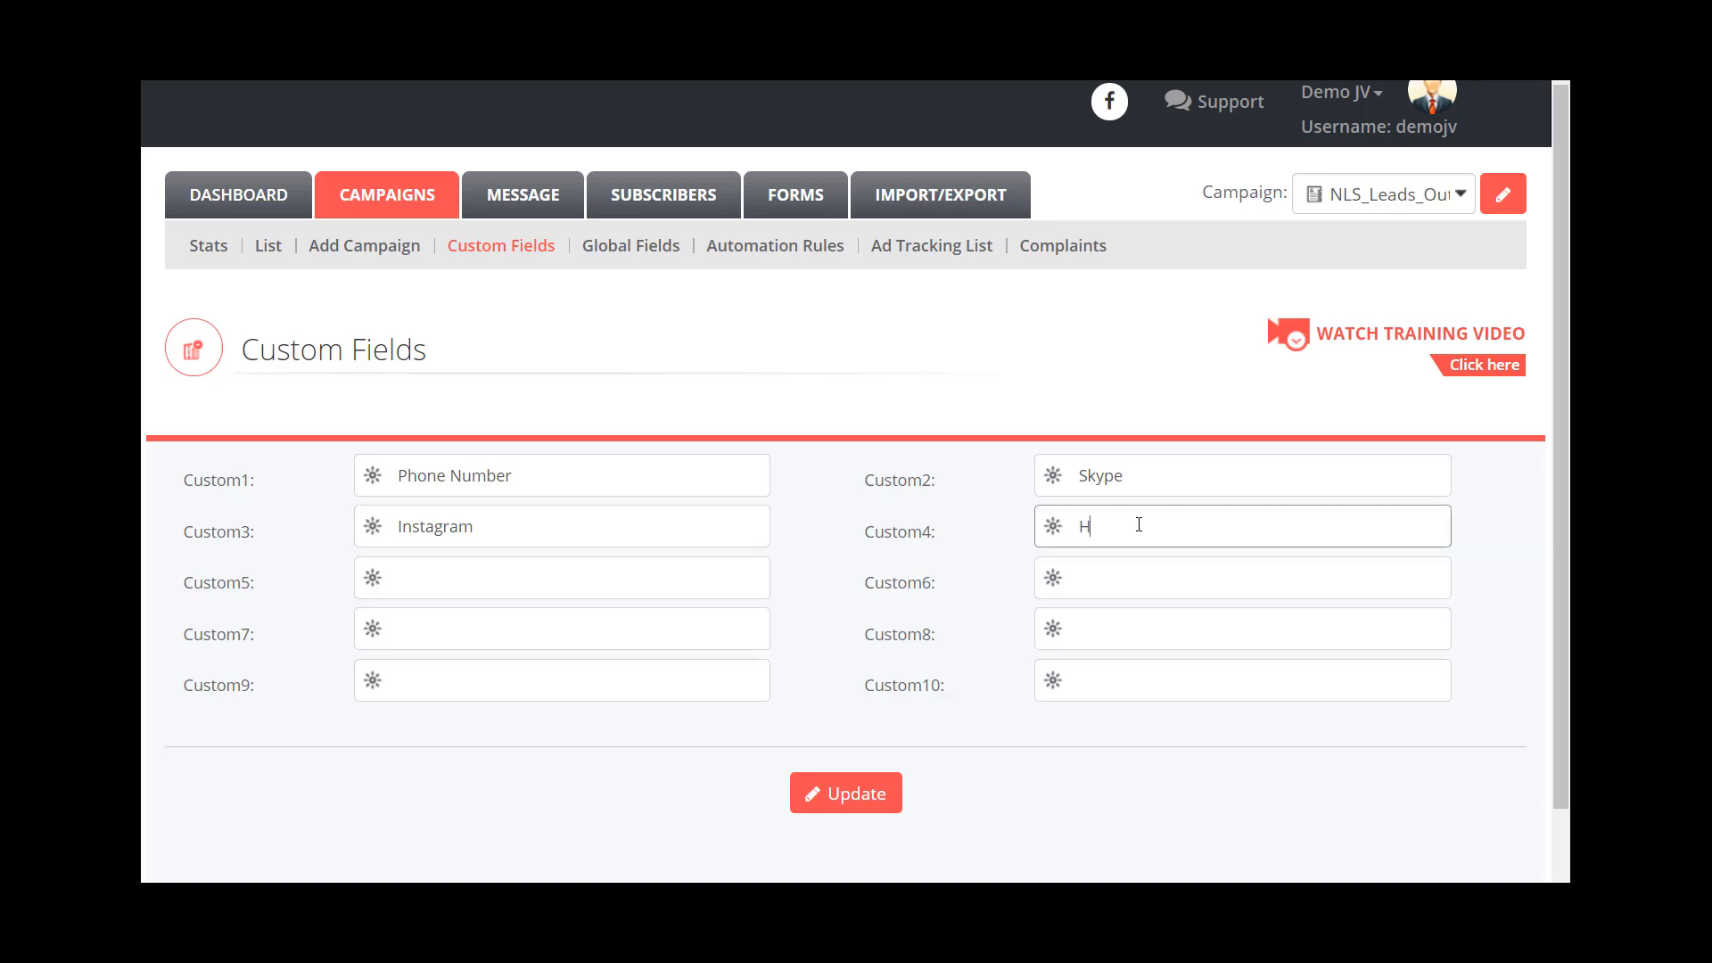
{"action": "type", "text": "ow DoDid You learn abour ur"}
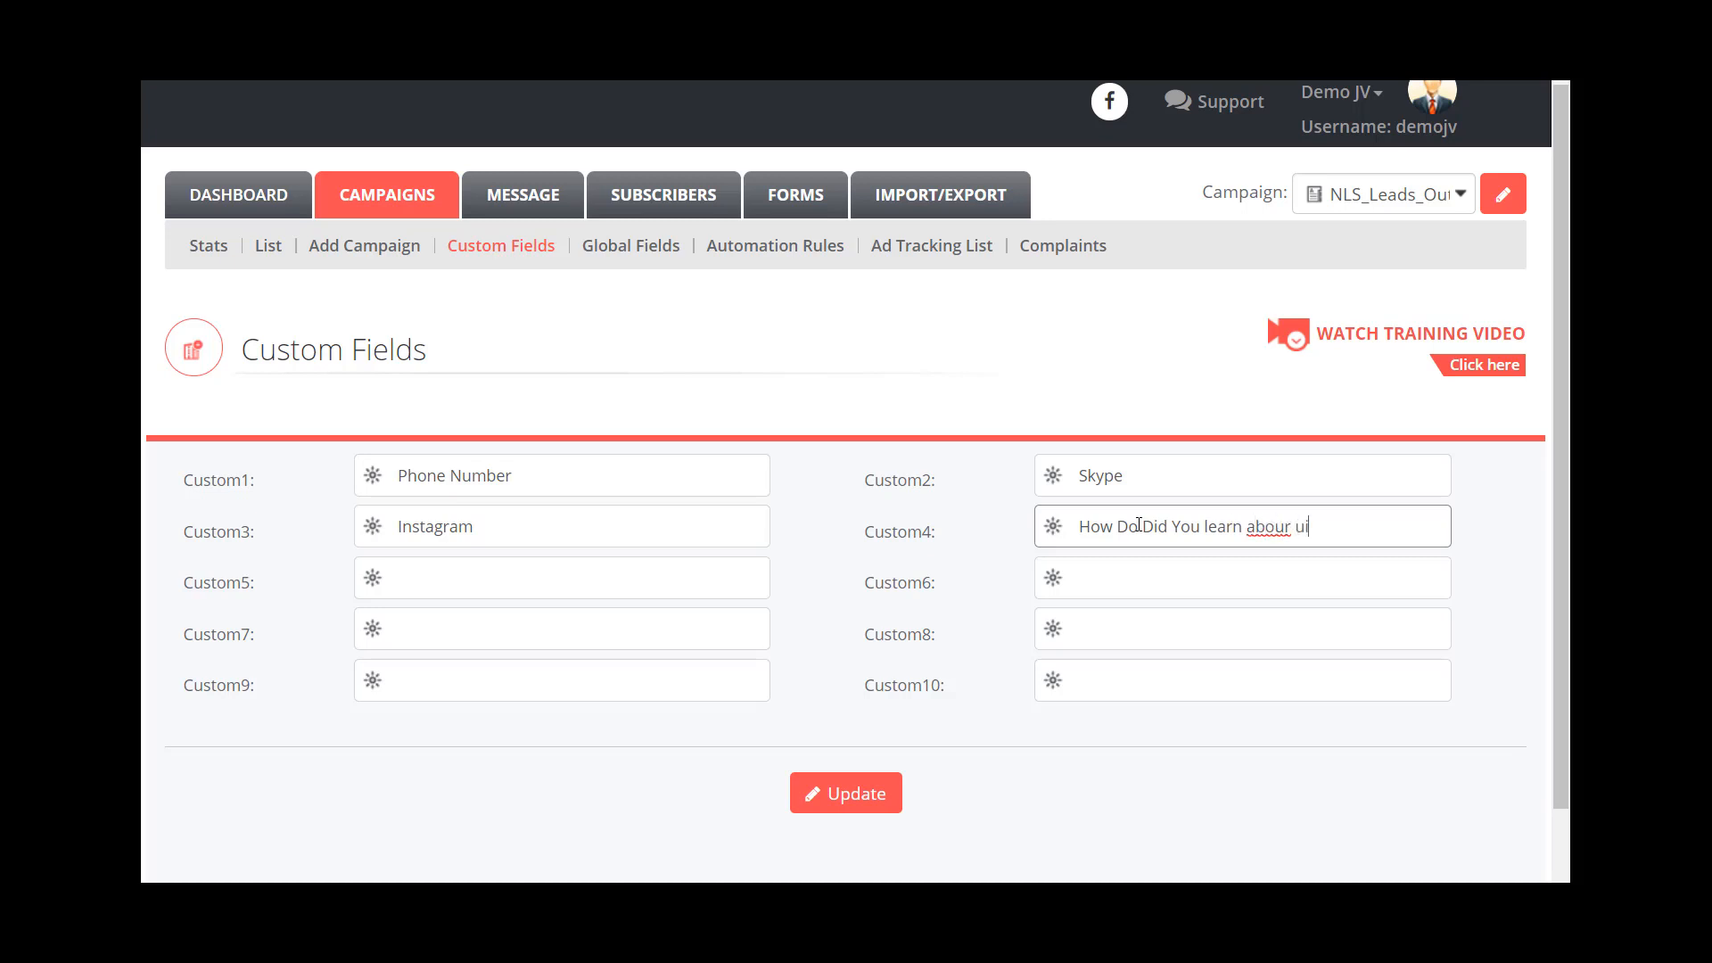
{"action": "key", "text": "BackSpace"}
{"action": "key", "text": "BackSpace"}
{"action": "key", "text": "BackSpace"}
{"action": "type", "text": "t"}
{"action": "key", "text": "BackSpace"}
{"action": "key", "text": "BackSpace"}
{"action": "type", "text": "t us?"}
Step: Open the Forms section in a separate browser tab and check which campaign is selected on both pages
{"action": "left_click", "coordinate": [1356, 198]}
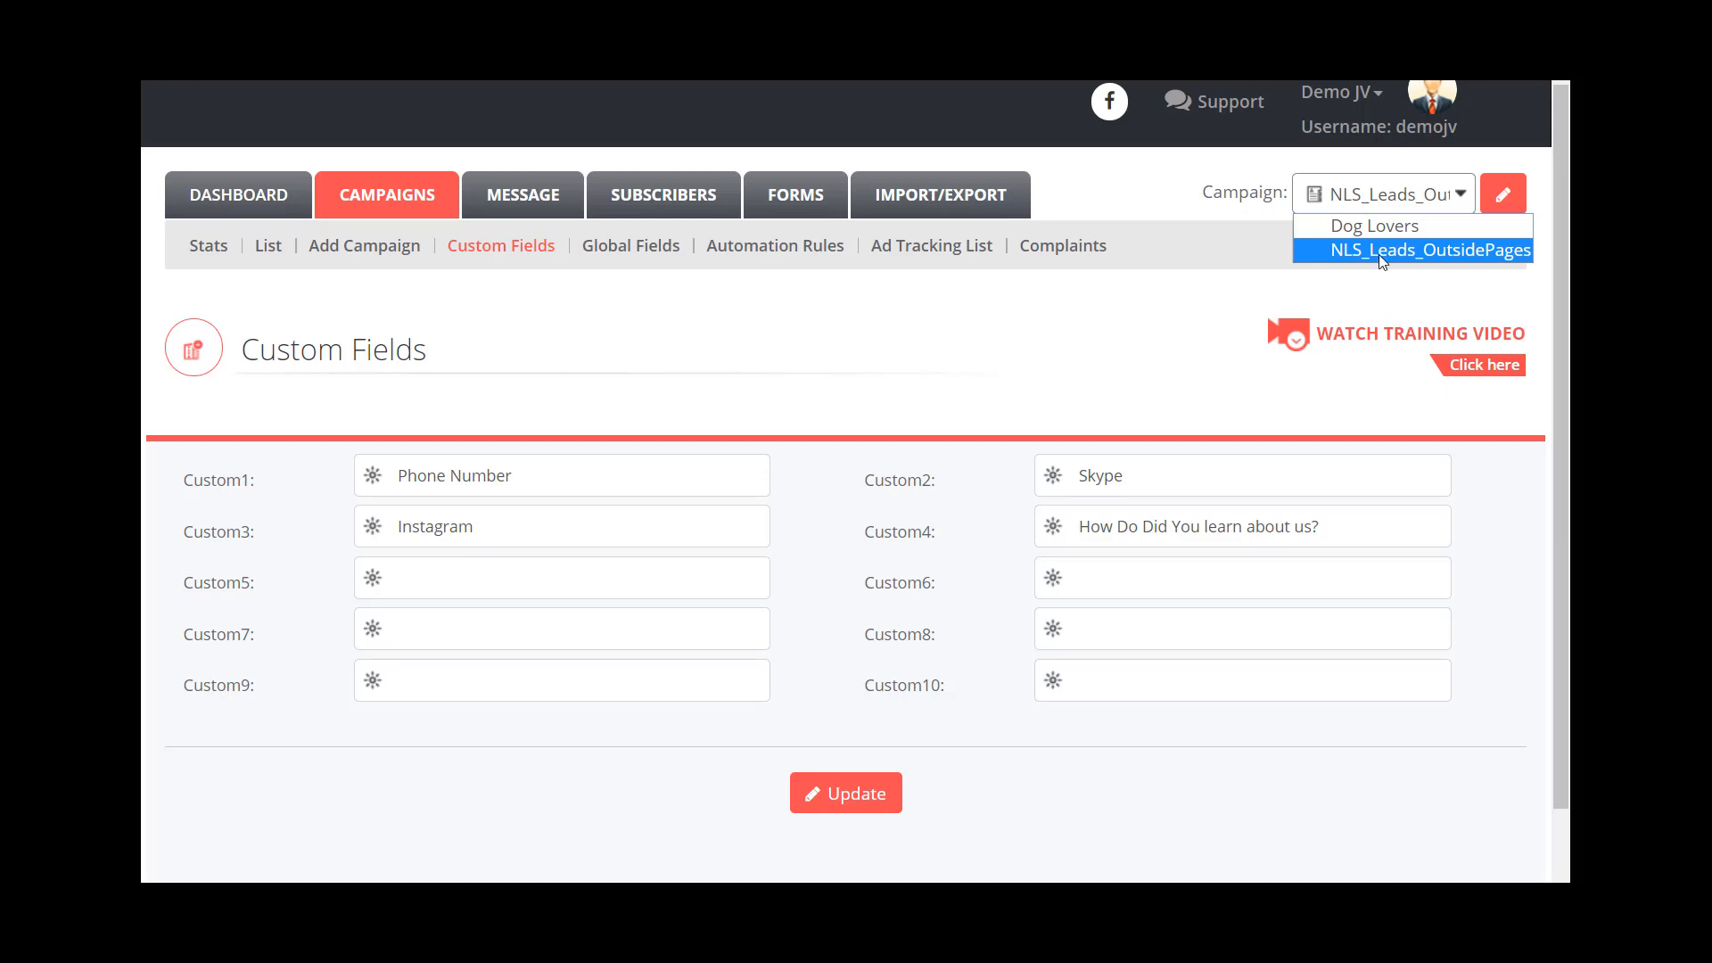
{"action": "left_click", "coordinate": [1070, 361]}
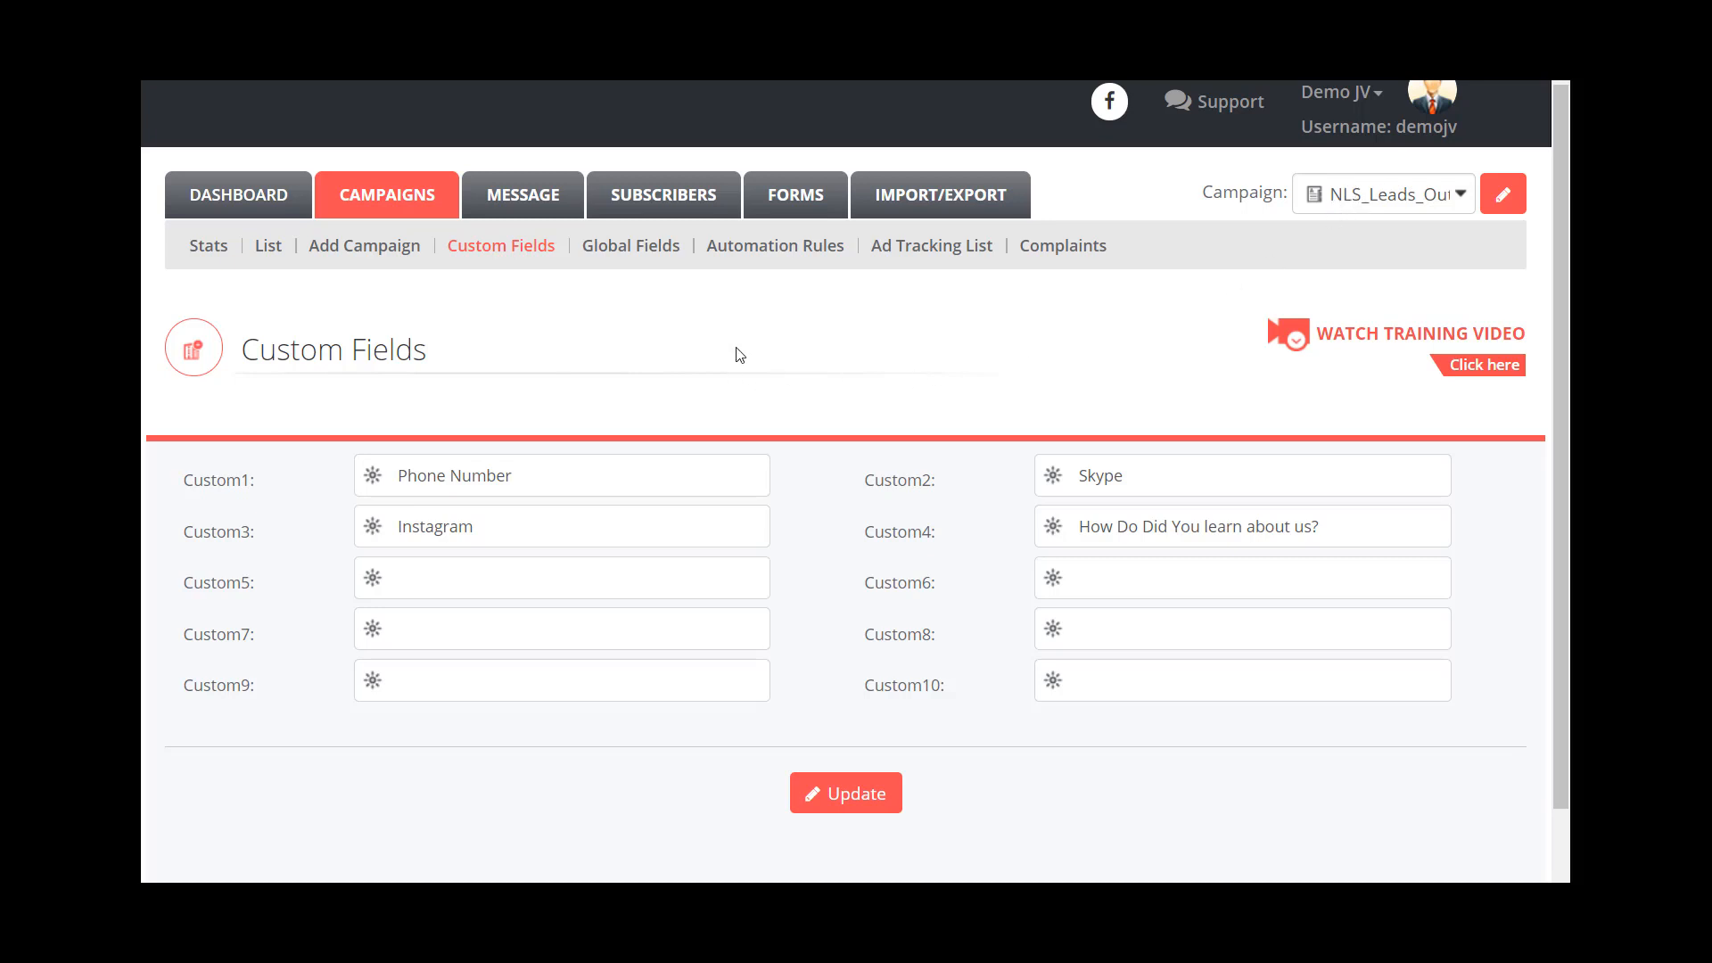
{"action": "right_click", "coordinate": [791, 199]}
{"action": "left_click", "coordinate": [802, 211]}
{"action": "key", "text": "ctrl+Tab"}
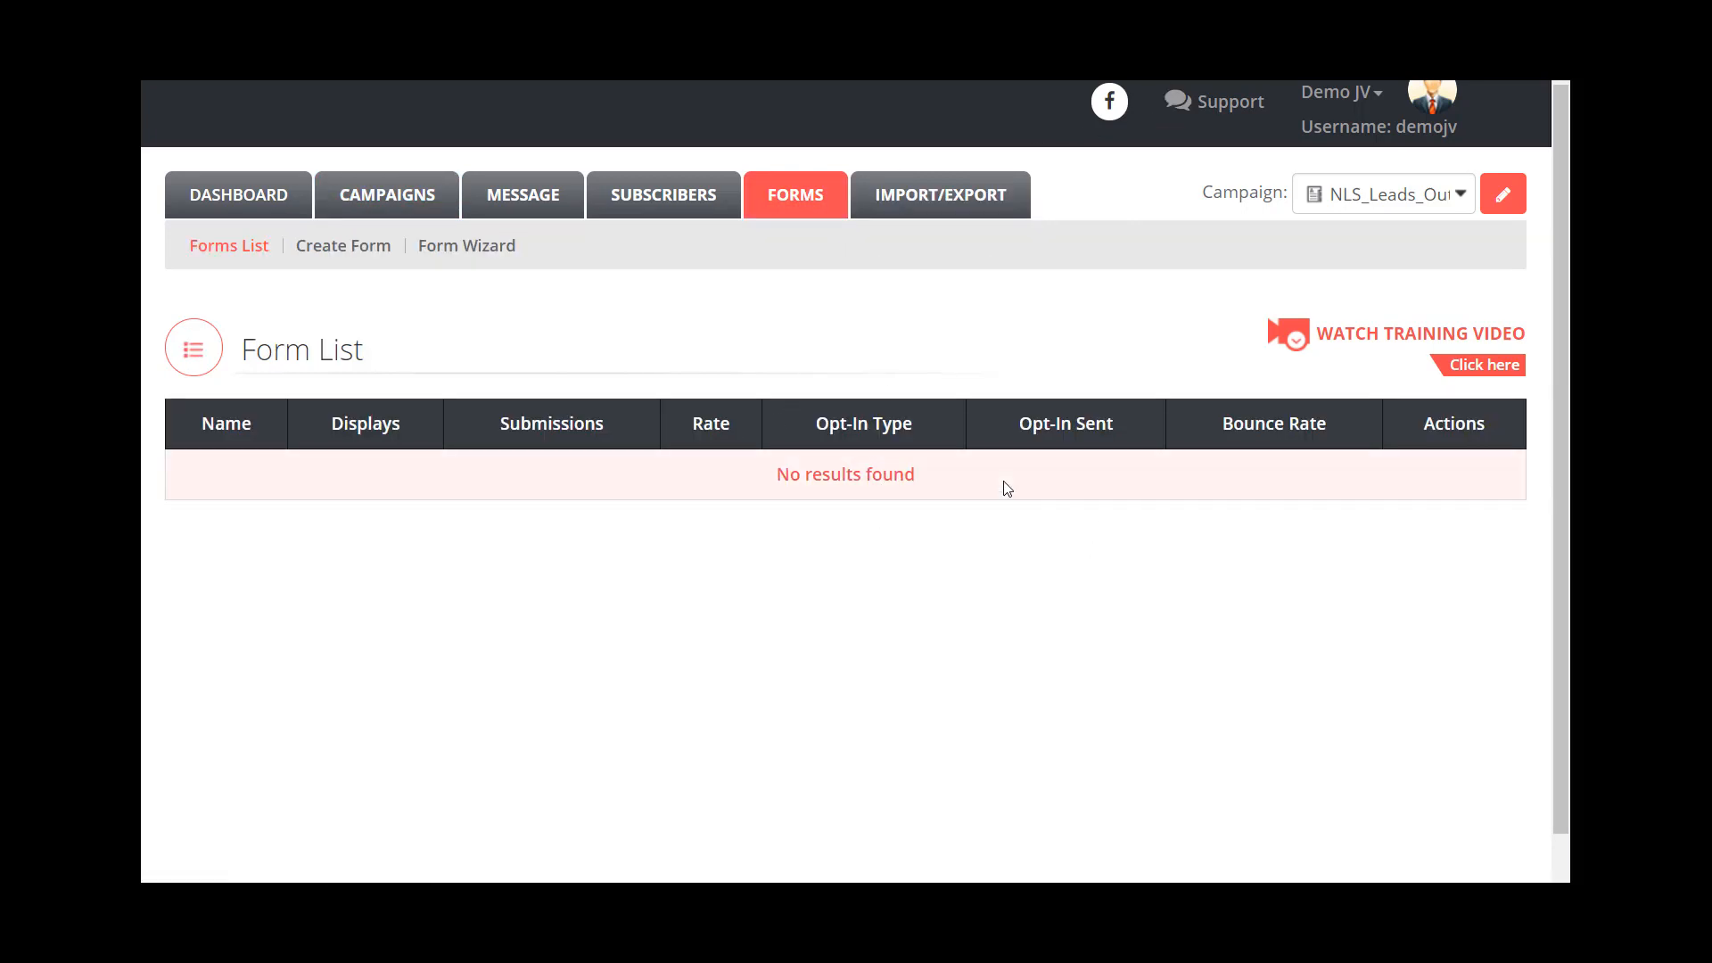
{"action": "left_click", "coordinate": [1389, 196]}
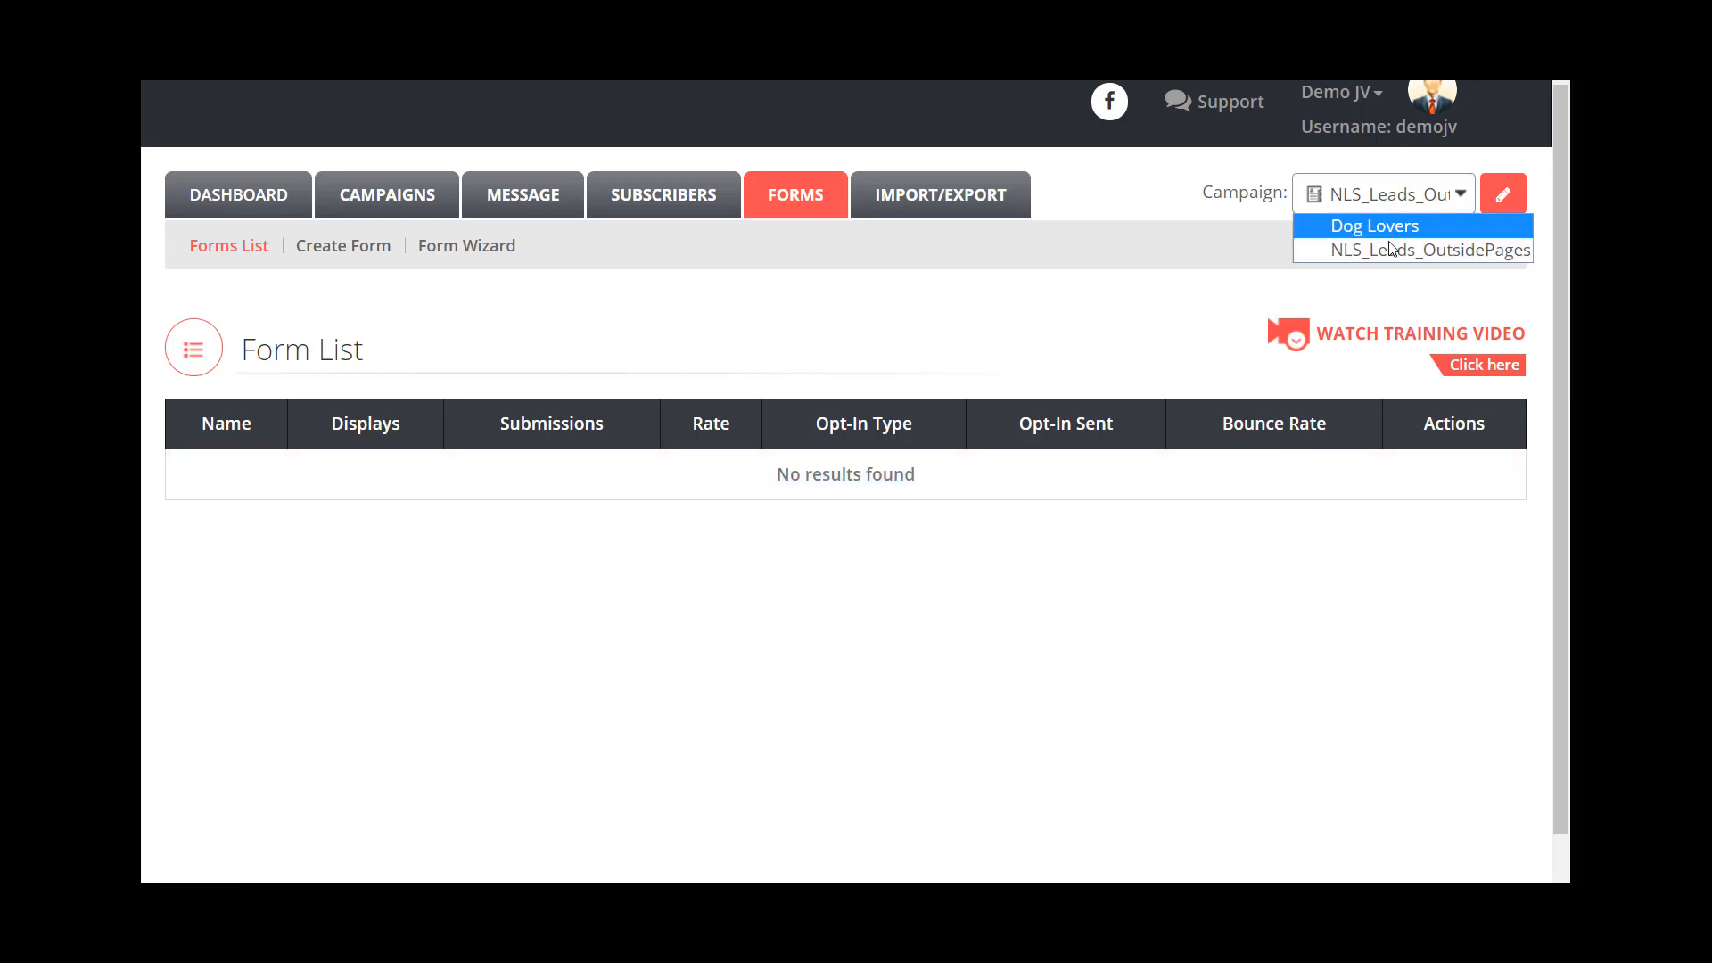
{"action": "left_click", "coordinate": [1380, 198]}
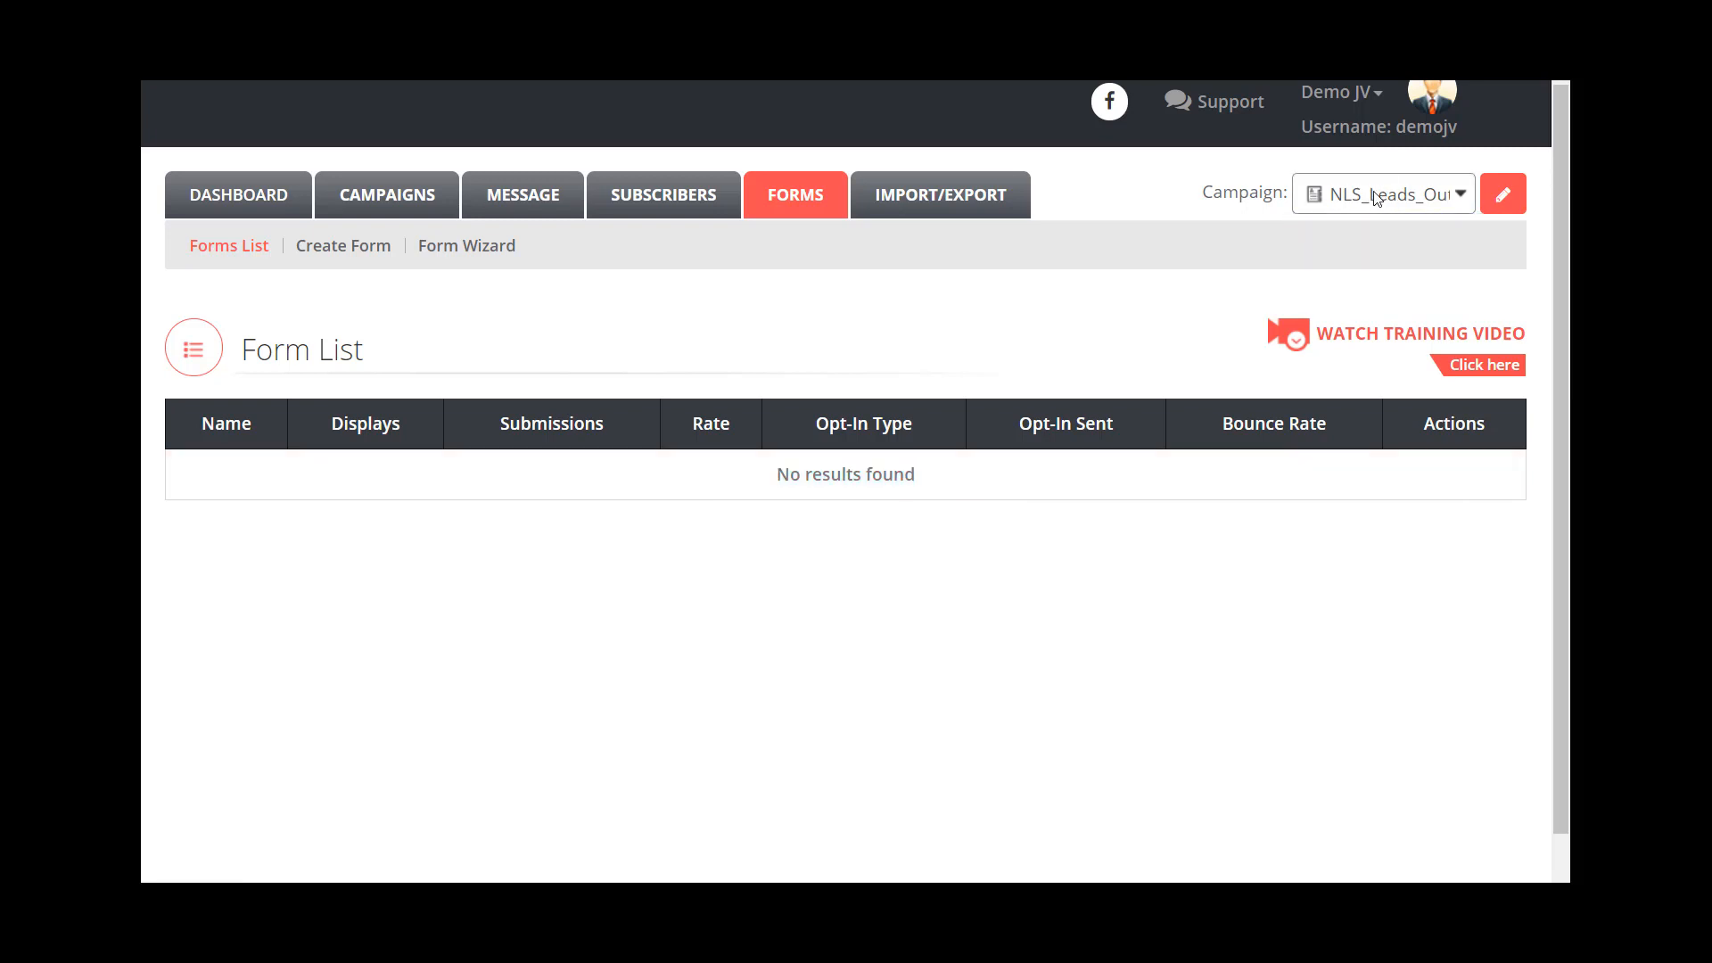
Step: Open the form creation page and examine its general settings, main fields and custom fields sections
{"action": "key", "text": "ctrl+shift+Tab"}
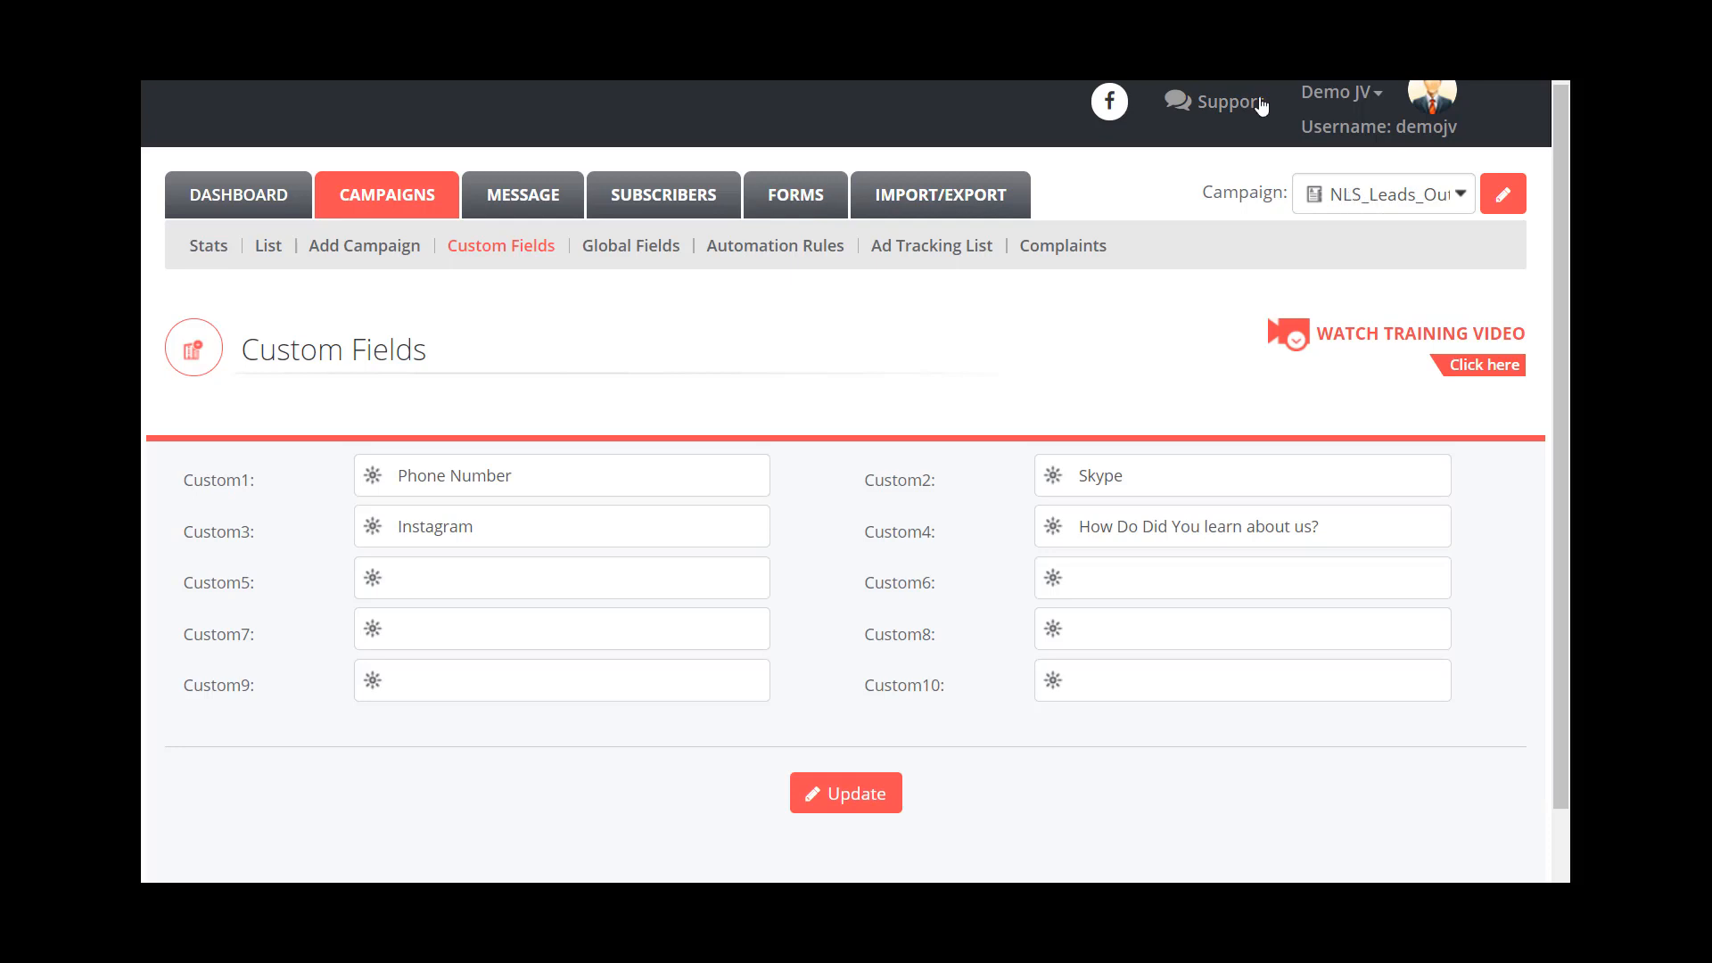
{"action": "key", "text": "ctrl+Tab"}
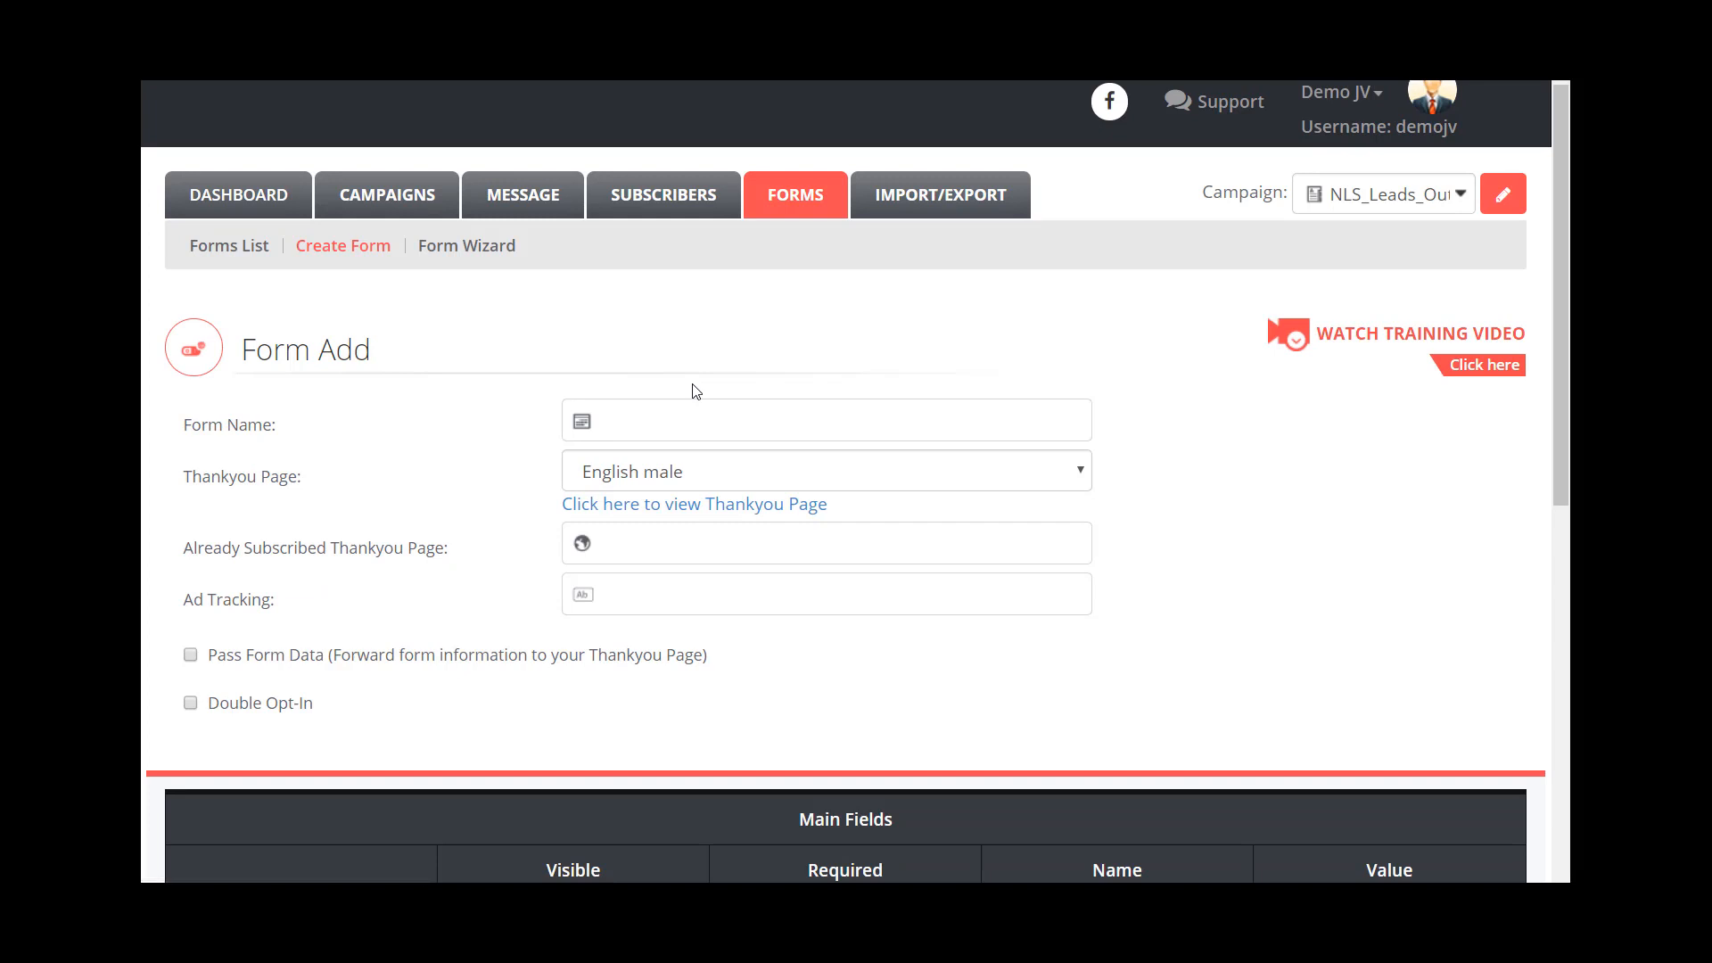
{"action": "left_click_drag", "start_coordinate": [1565, 256], "coordinate": [1521, 650]}
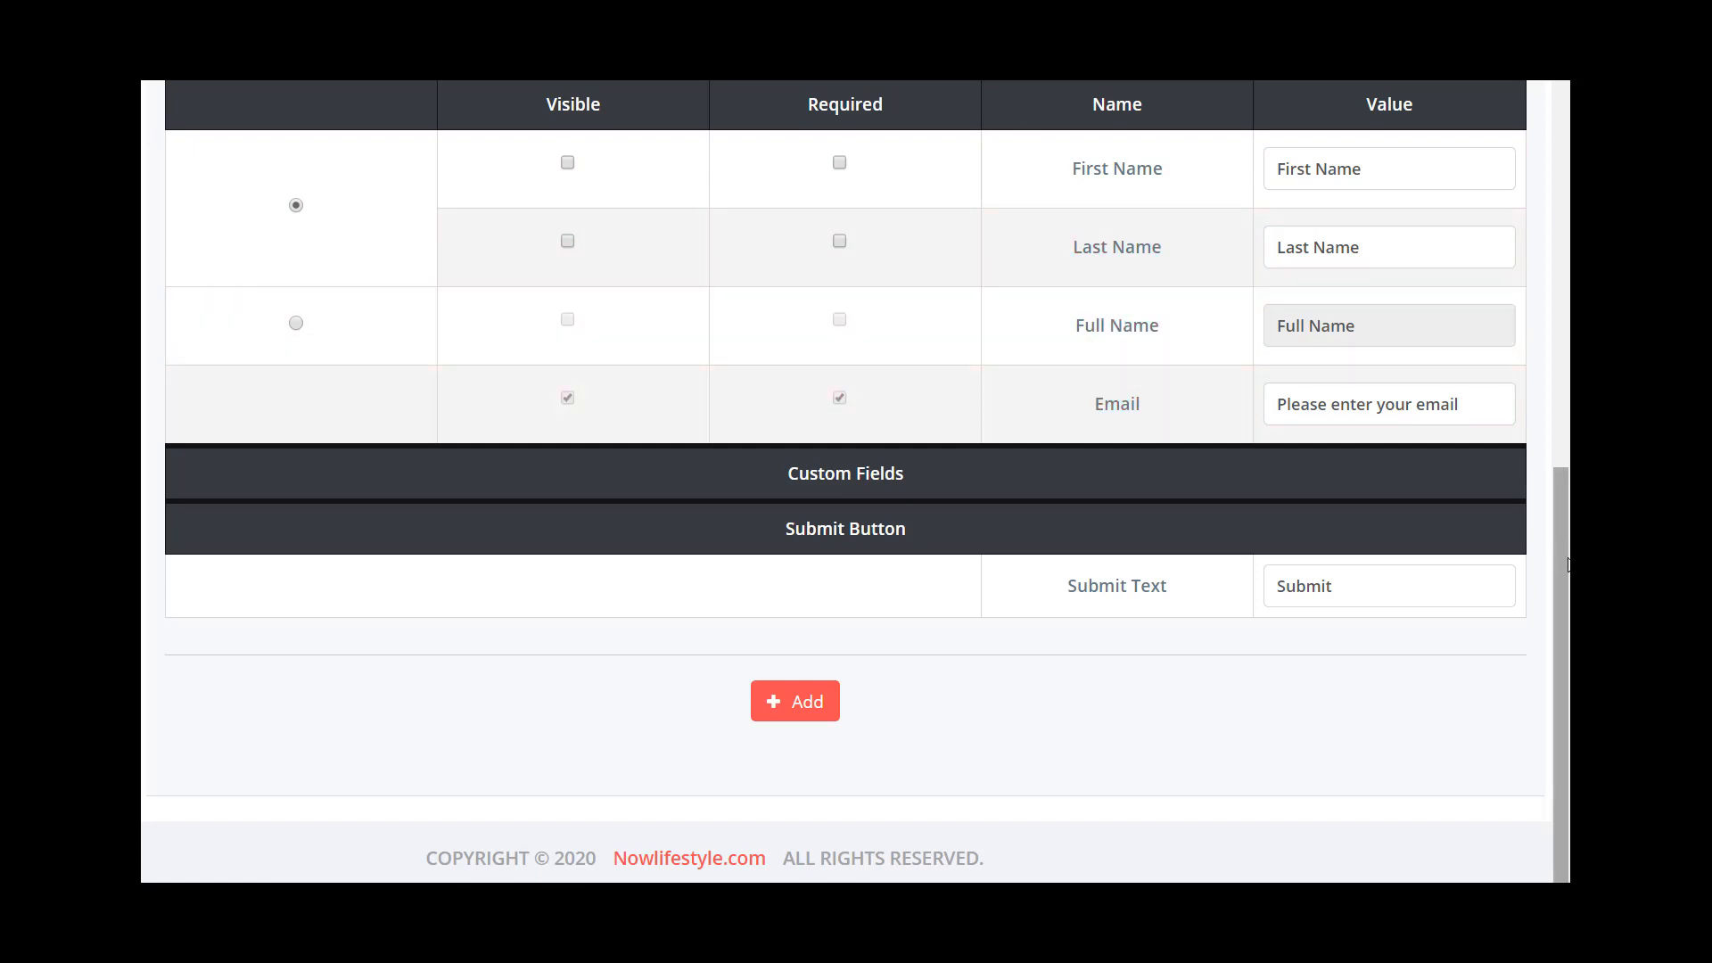
{"action": "left_click_drag", "start_coordinate": [1561, 542], "coordinate": [1566, 208]}
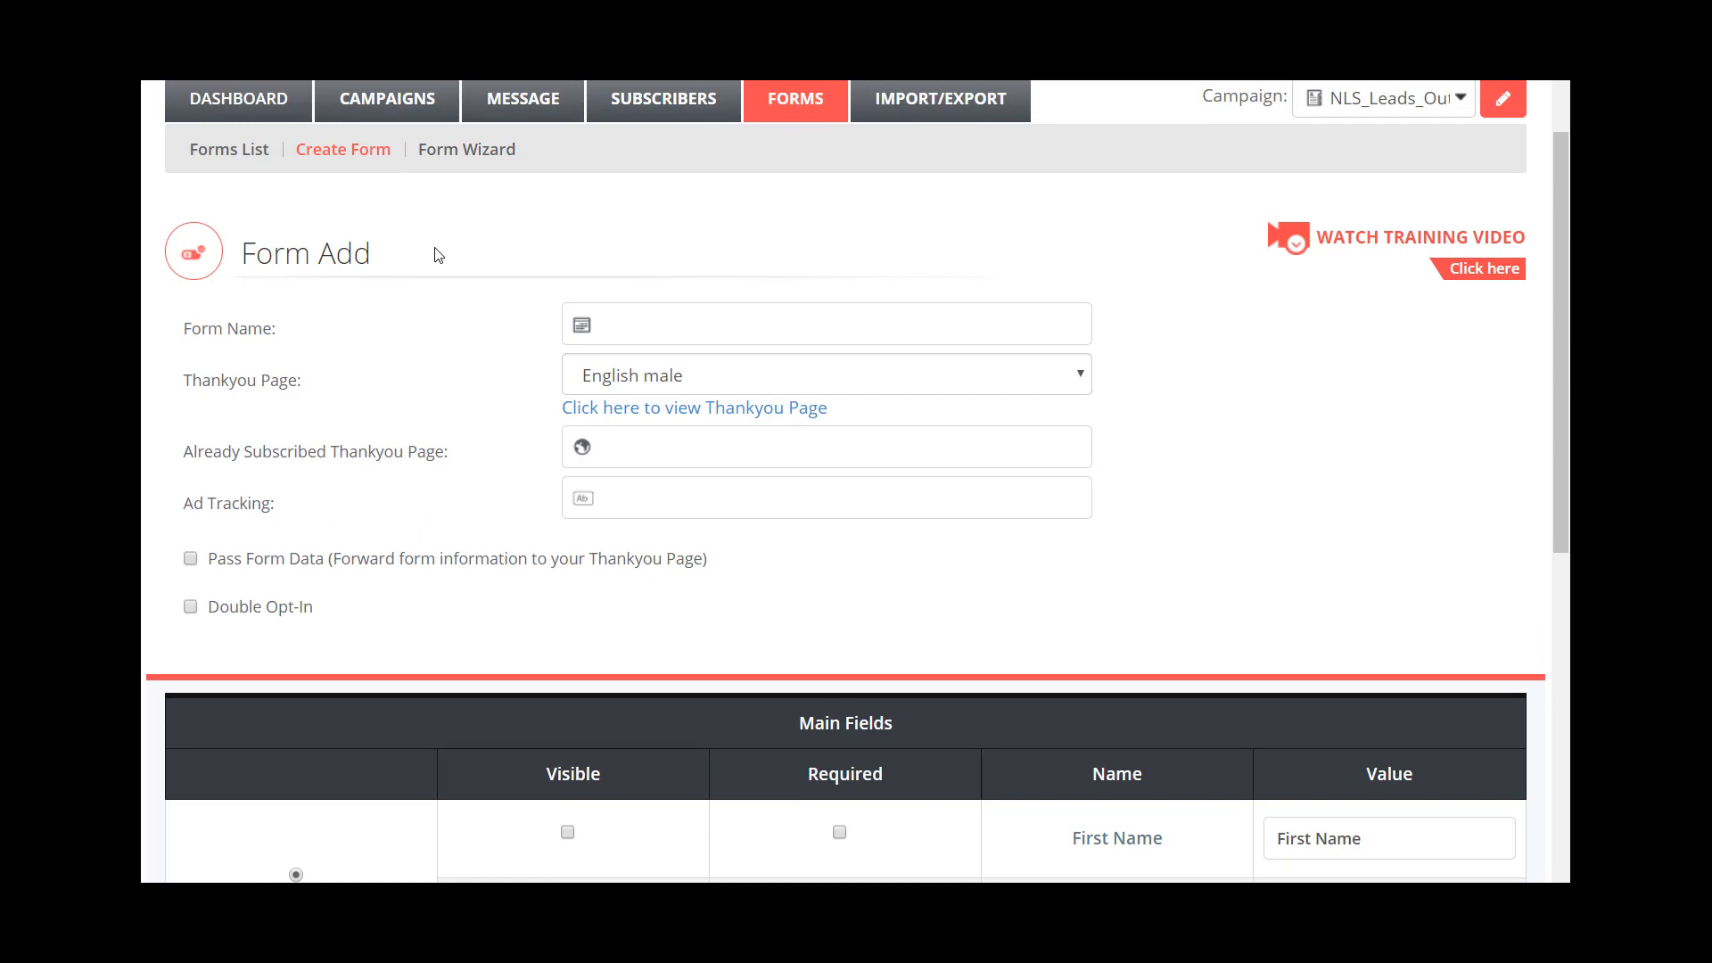
{"action": "scroll", "coordinate": [467, 260], "scroll_direction": "down", "scroll_amount": 6}
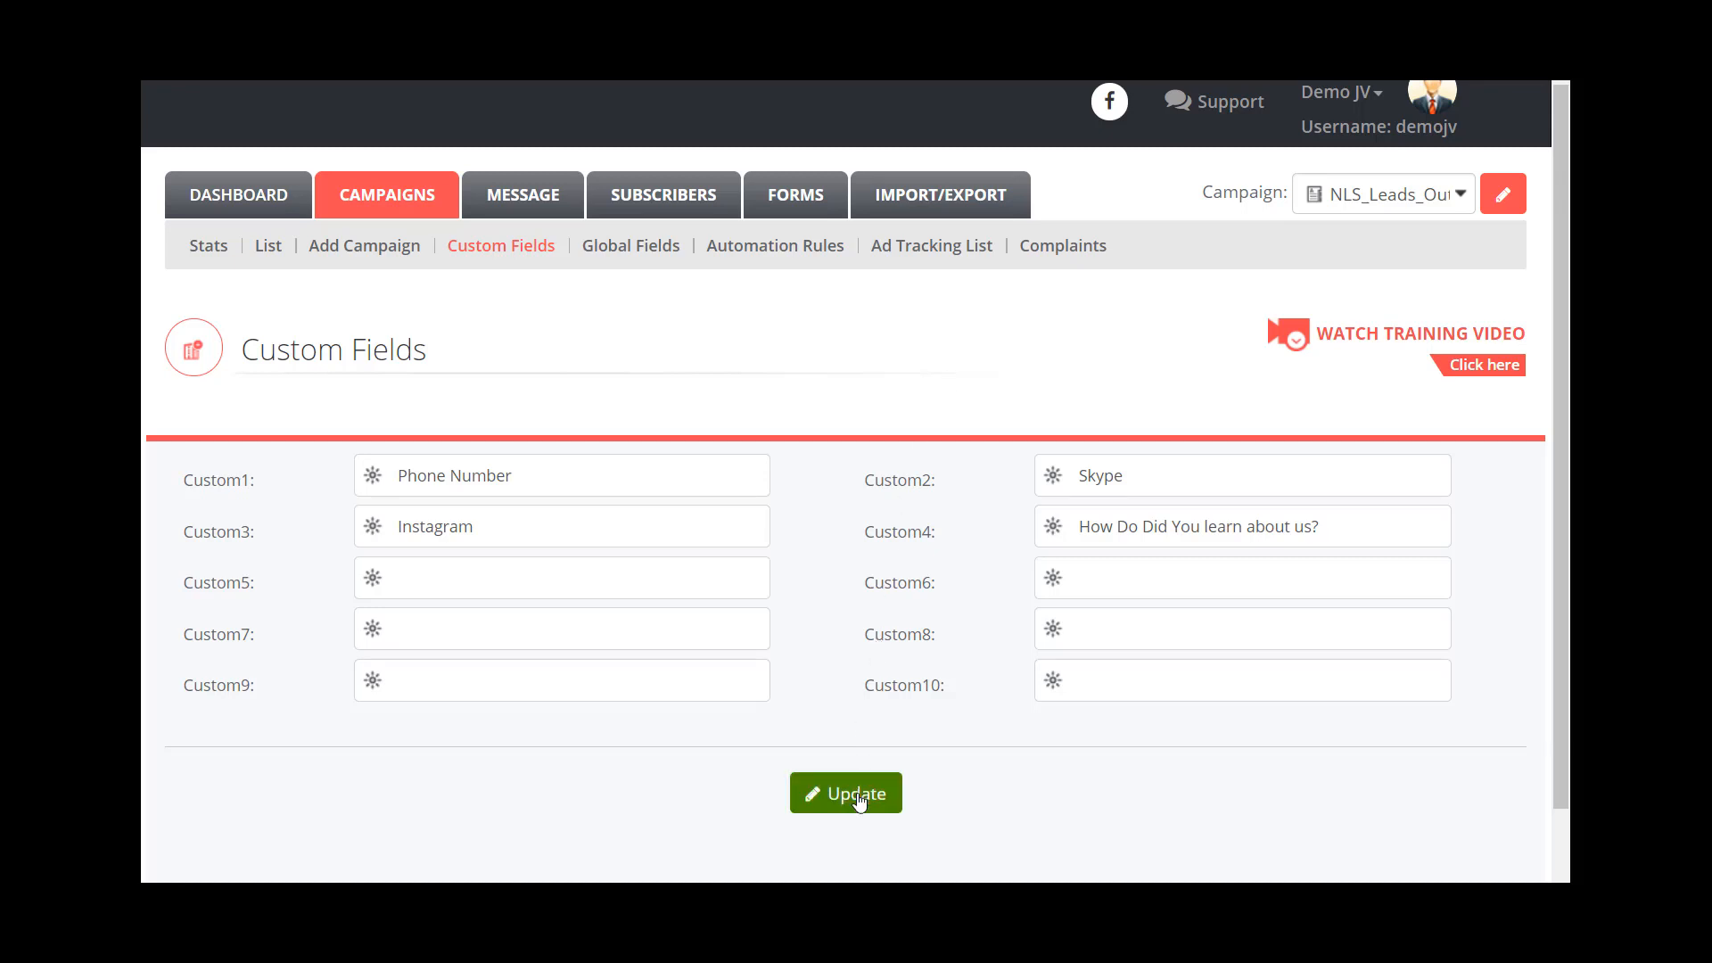
Step: Save the campaign's custom field labels and reload the form creation page to check its Custom Fields section
{"action": "left_click", "coordinate": [858, 799]}
{"action": "left_click", "coordinate": [869, 799]}
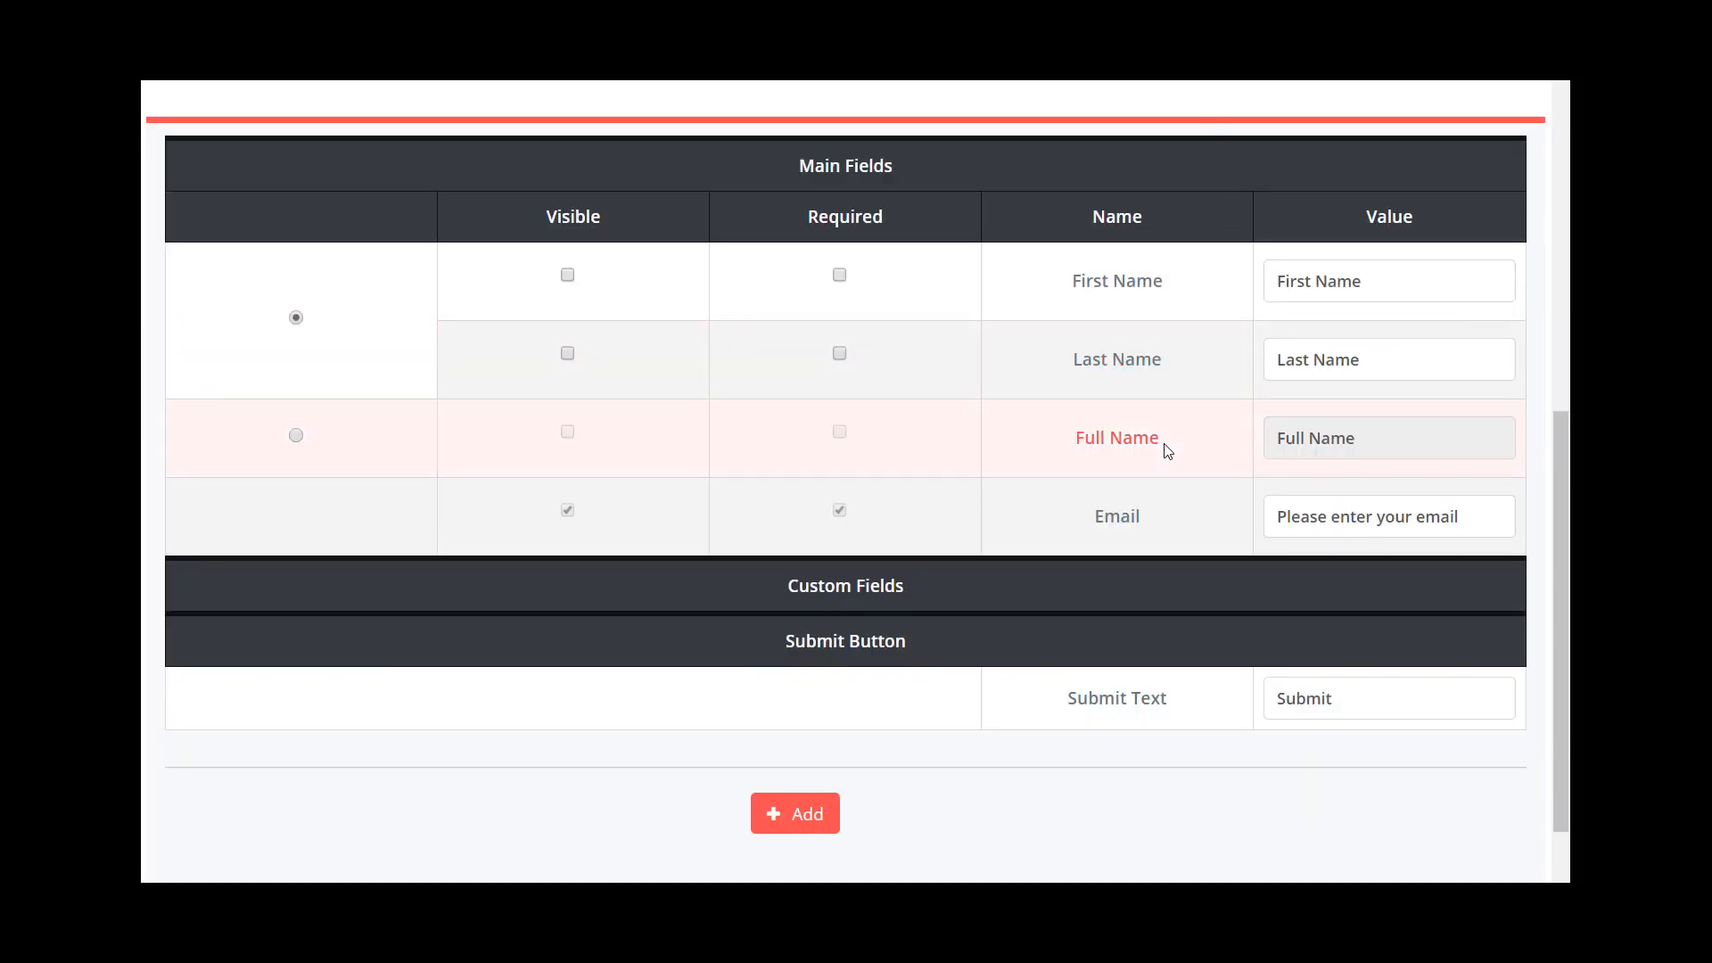
{"action": "scroll", "coordinate": [1165, 447], "scroll_direction": "up", "scroll_amount": 3}
{"action": "scroll", "coordinate": [1163, 442], "scroll_direction": "down", "scroll_amount": 4}
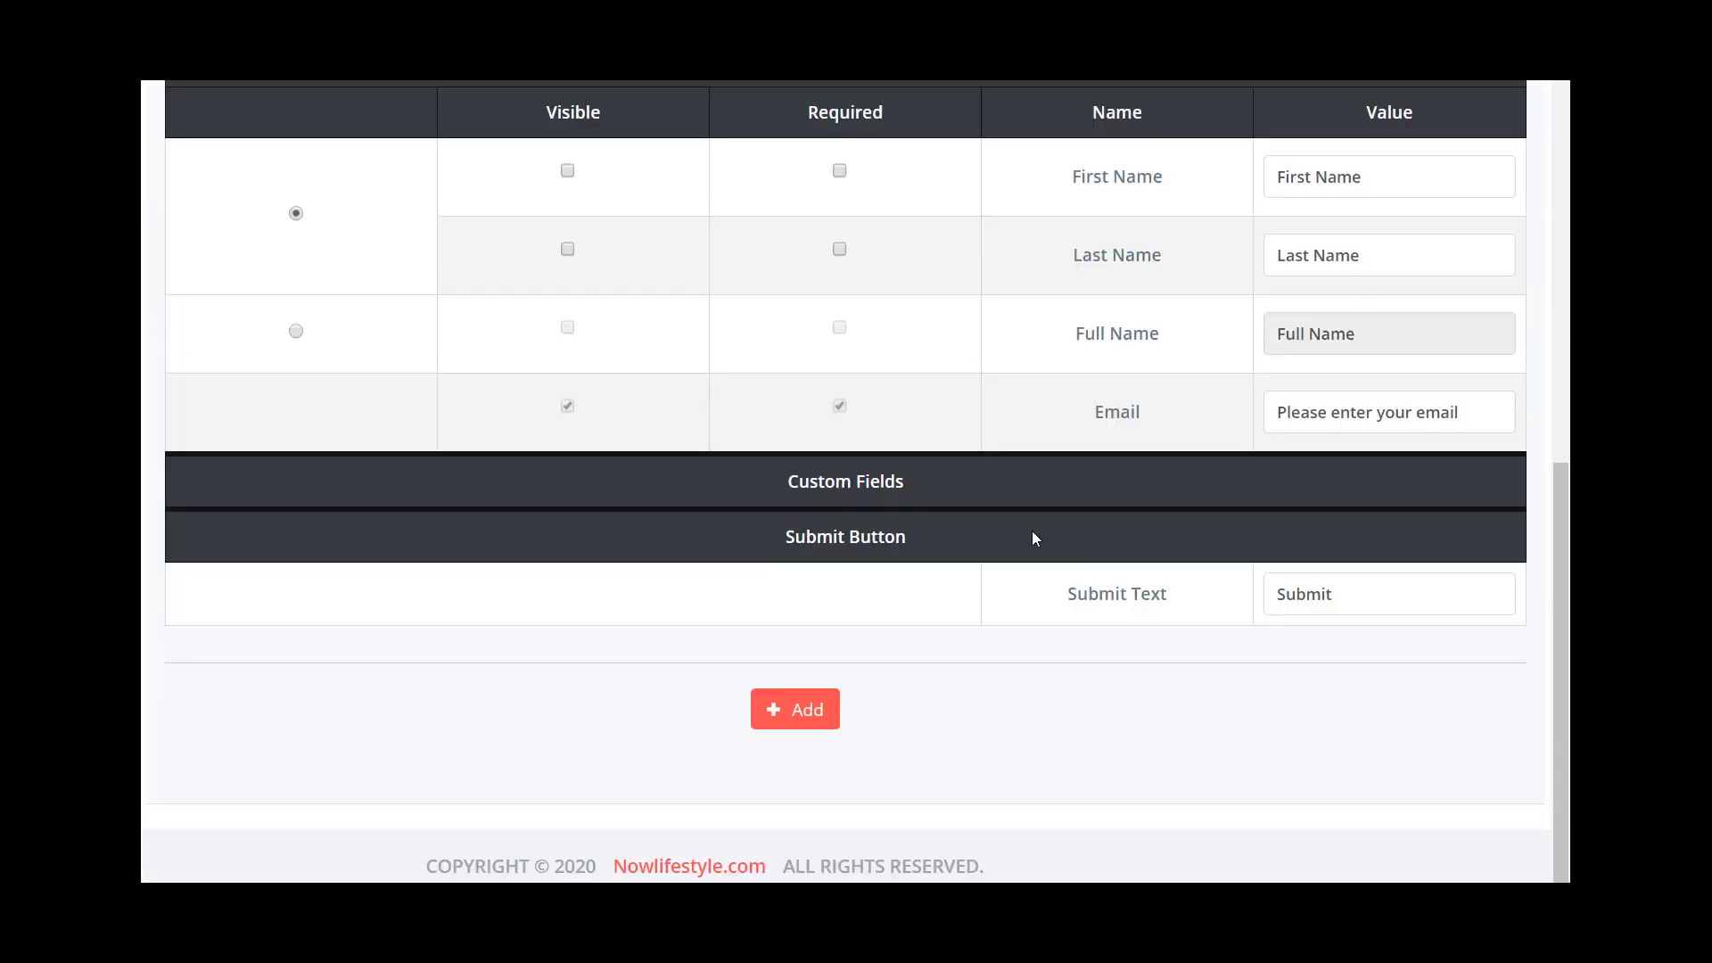
{"action": "scroll", "coordinate": [783, 481], "scroll_direction": "up", "scroll_amount": 8}
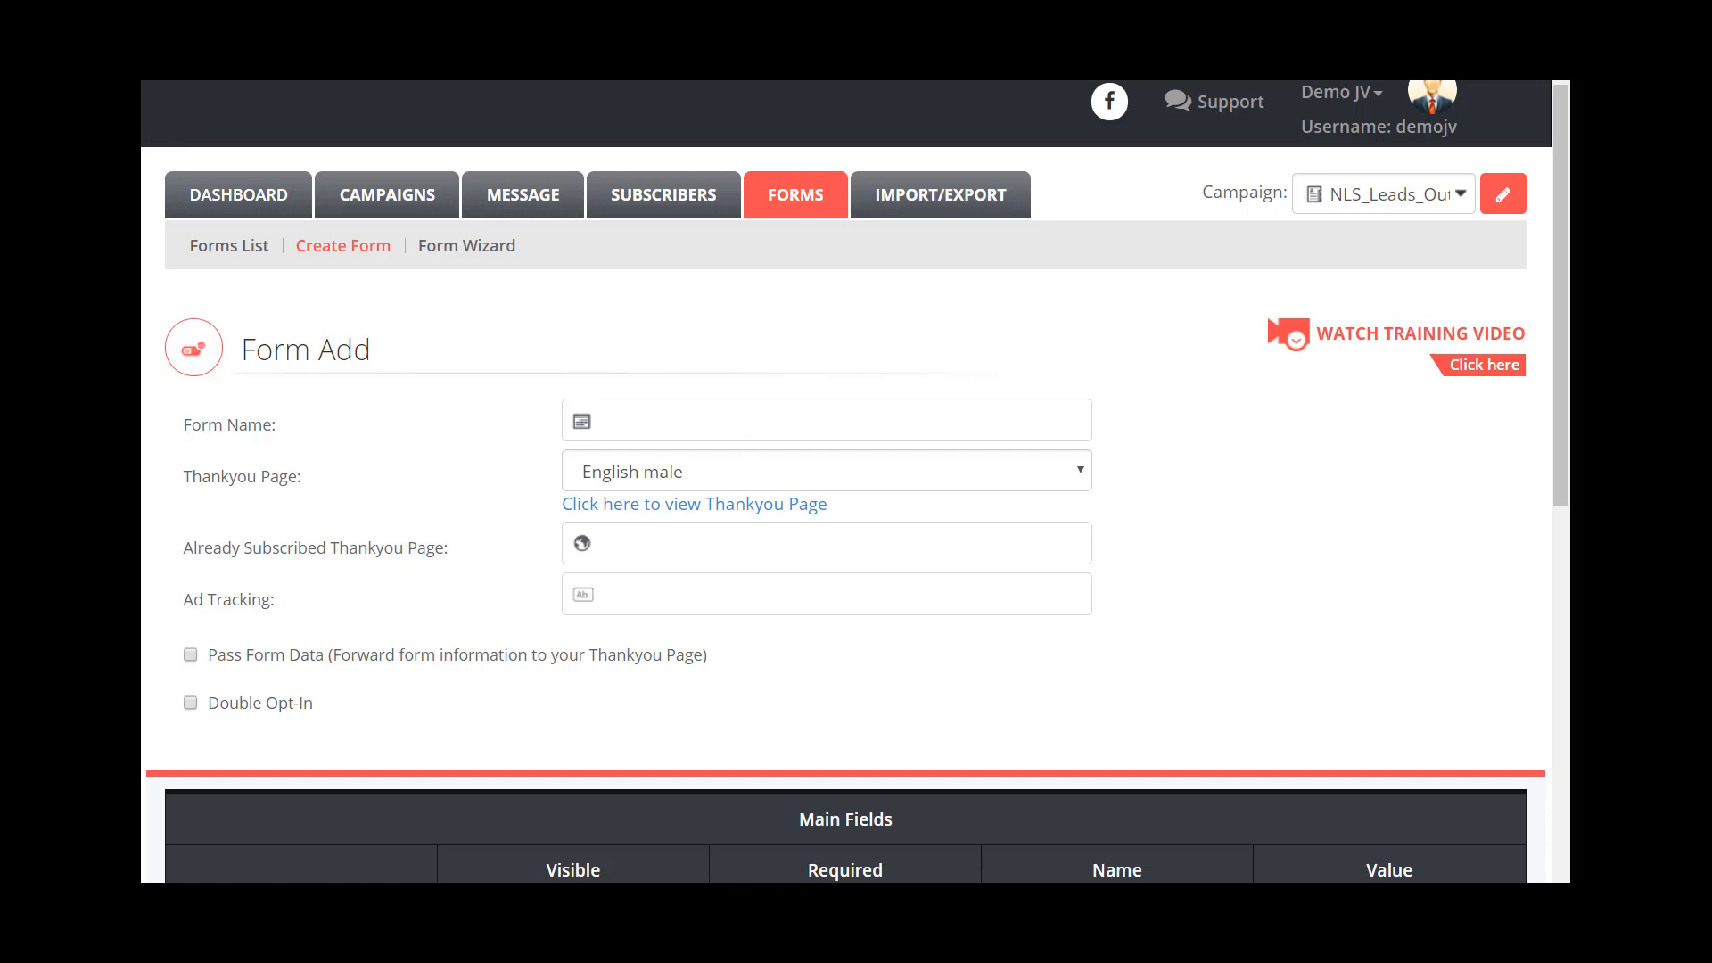
{"action": "left_click", "coordinate": [353, 255]}
{"action": "scroll", "coordinate": [1196, 615], "scroll_direction": "down", "scroll_amount": 8}
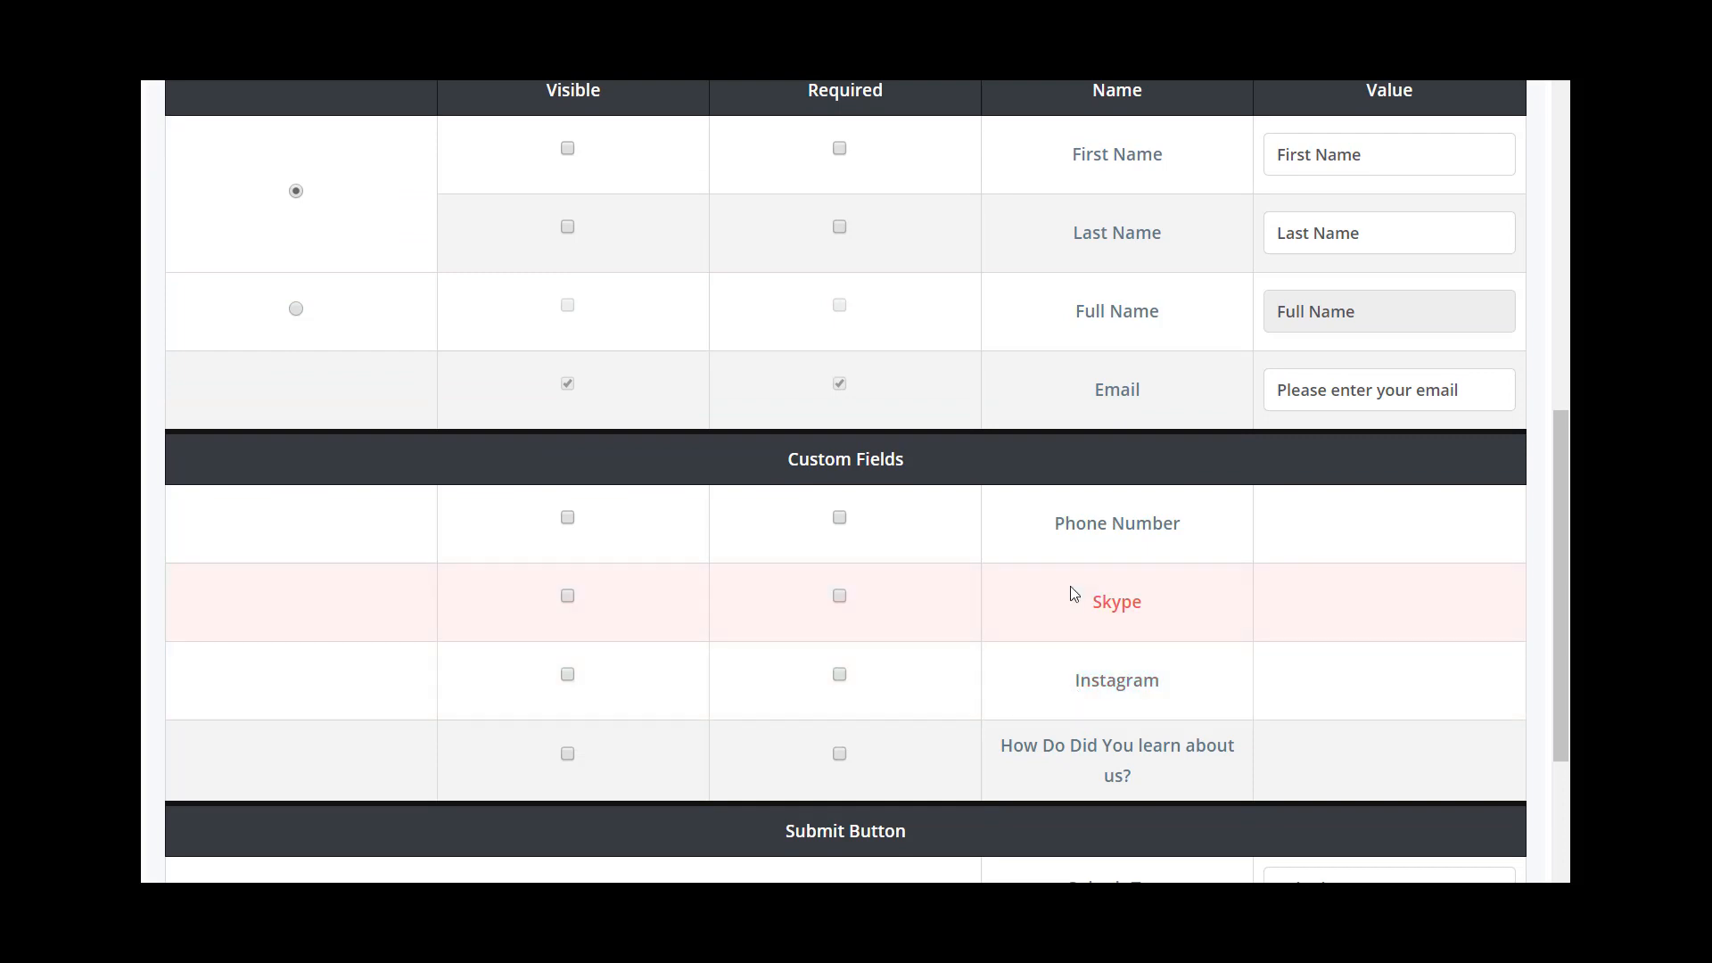
Step: Choose Full Name instead of separate first and last names in the form's main fields and make it visible
{"action": "scroll", "coordinate": [1074, 669], "scroll_direction": "up", "scroll_amount": 1}
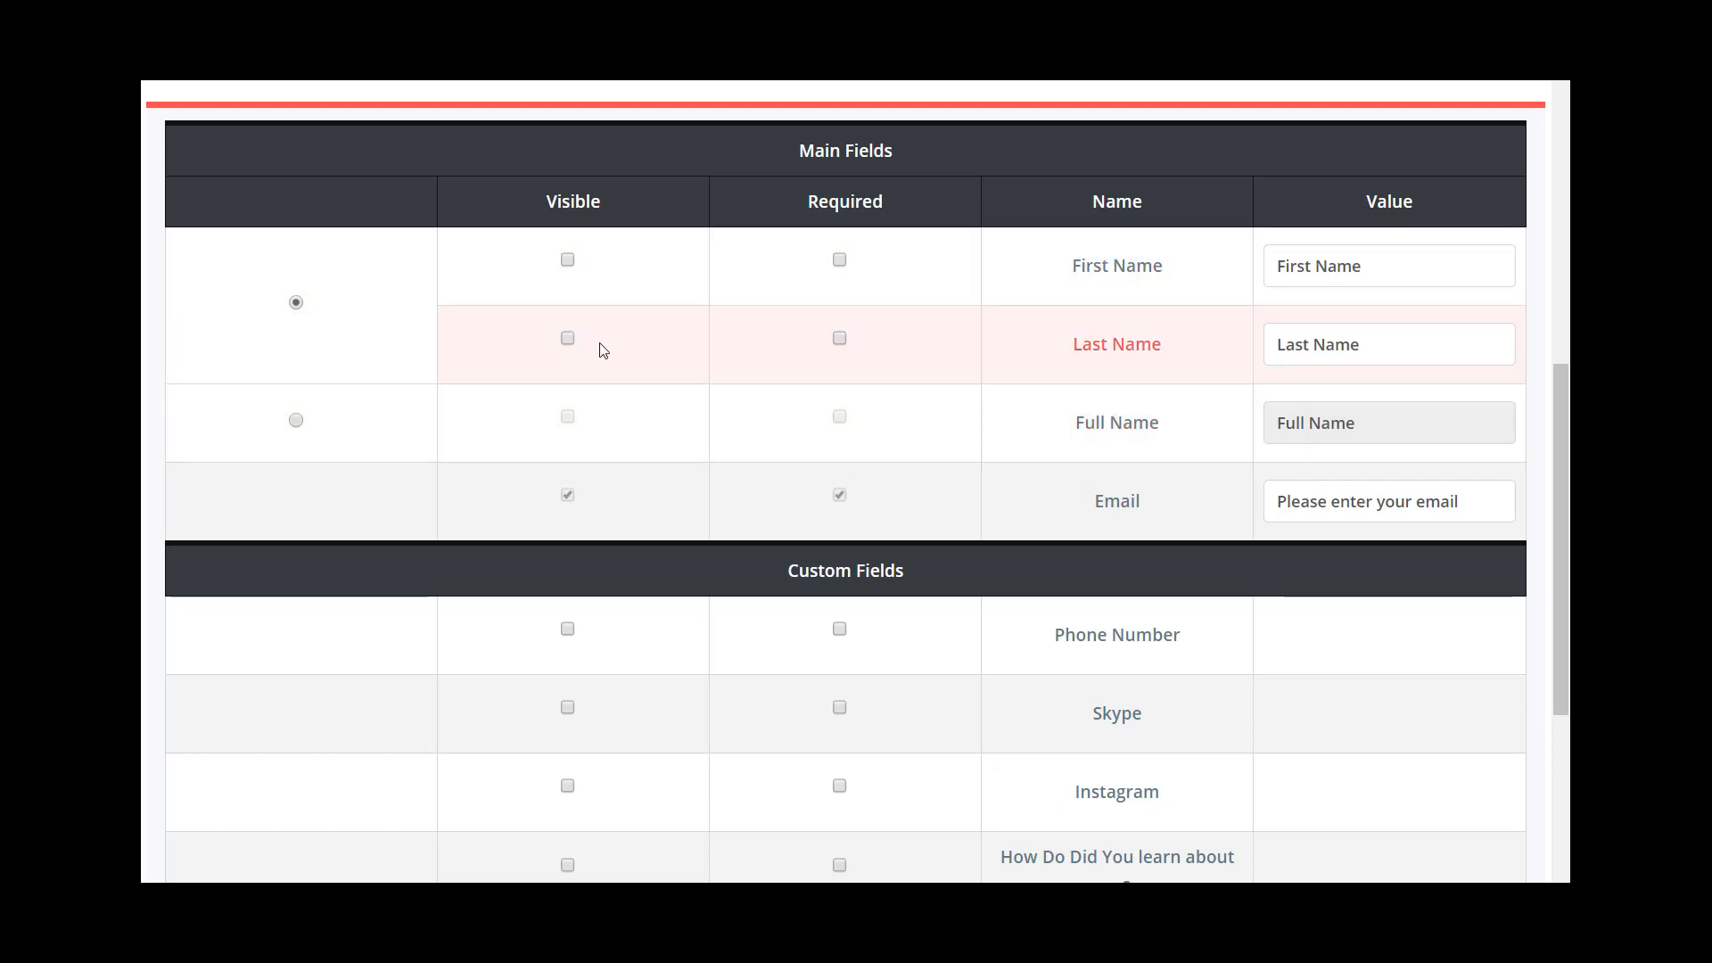
{"action": "left_click", "coordinate": [296, 420]}
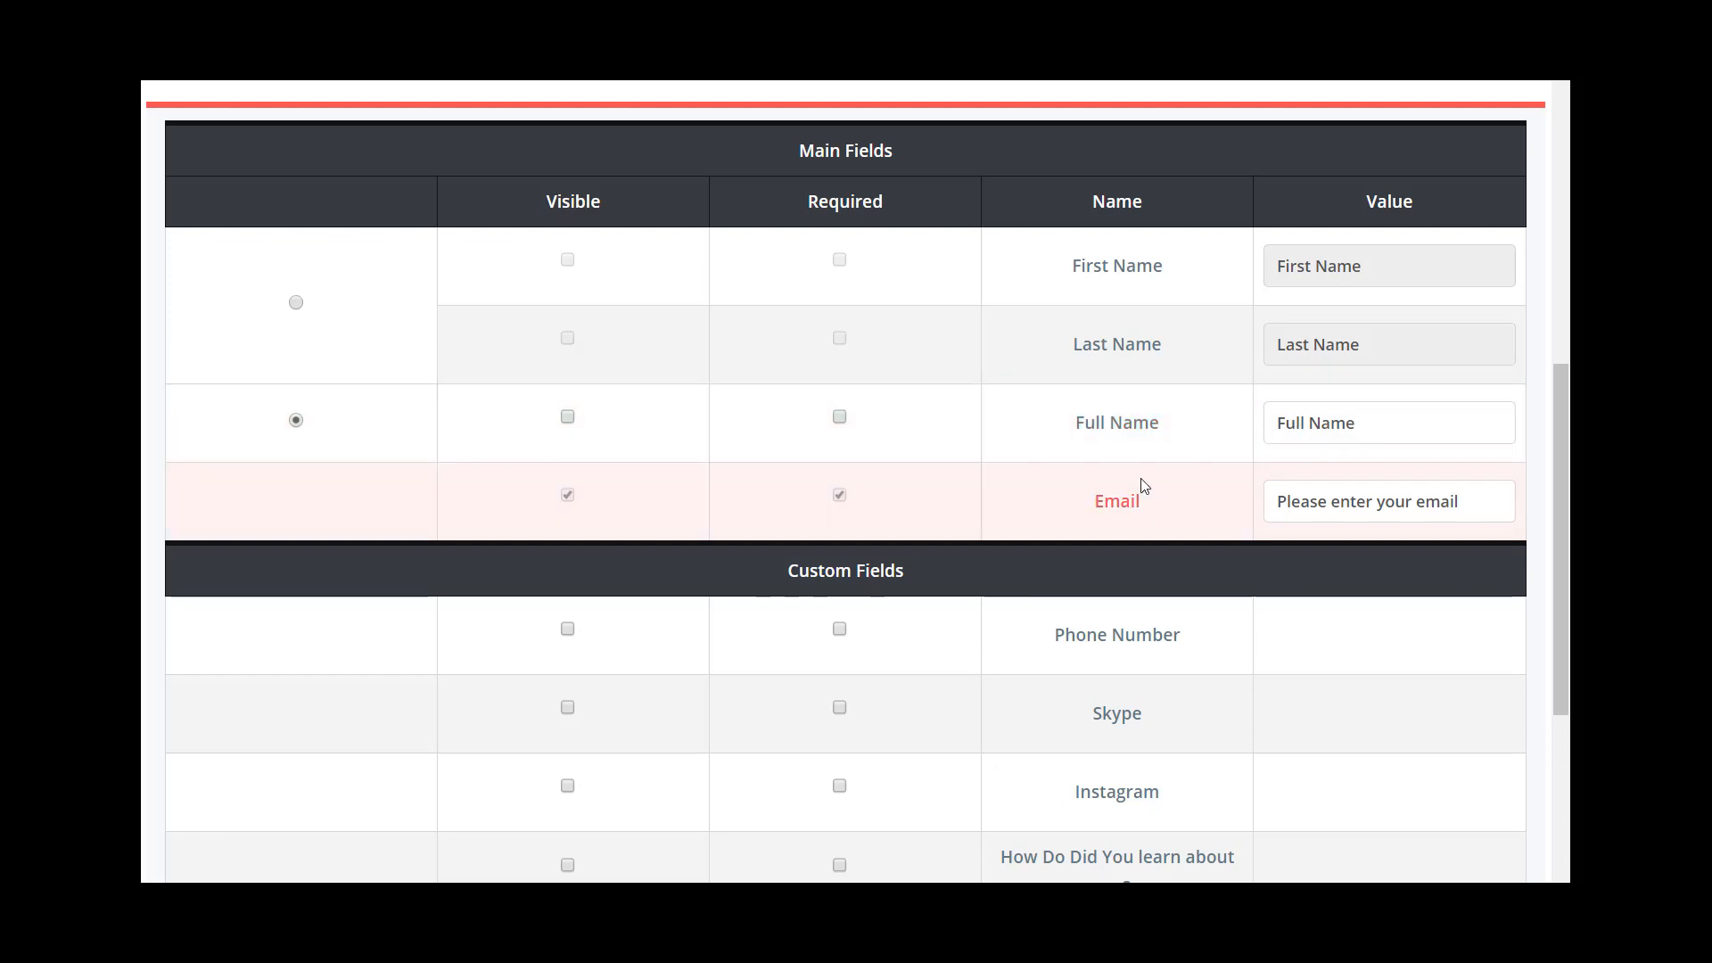
{"action": "scroll", "coordinate": [1141, 489], "scroll_direction": "down", "scroll_amount": 1}
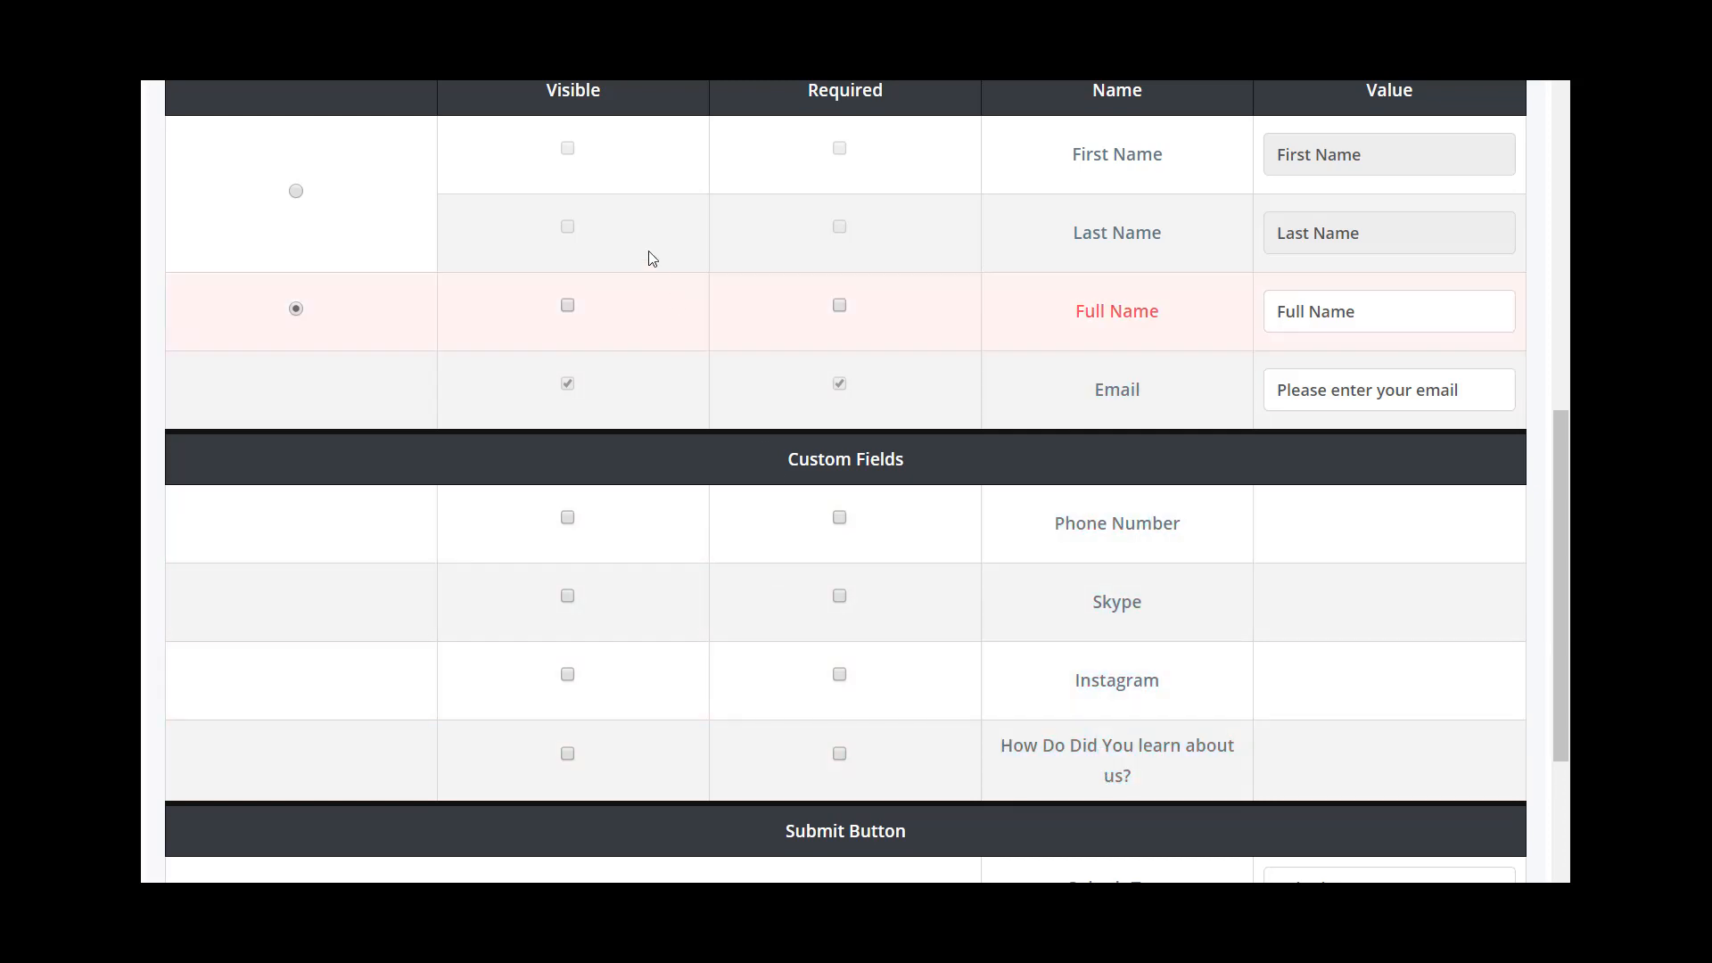
{"action": "left_click", "coordinate": [567, 305]}
Step: Make the Phone Number, Skype, Instagram and "How Do Did You learn about us?" custom fields visible on the form
{"action": "left_click", "coordinate": [567, 518]}
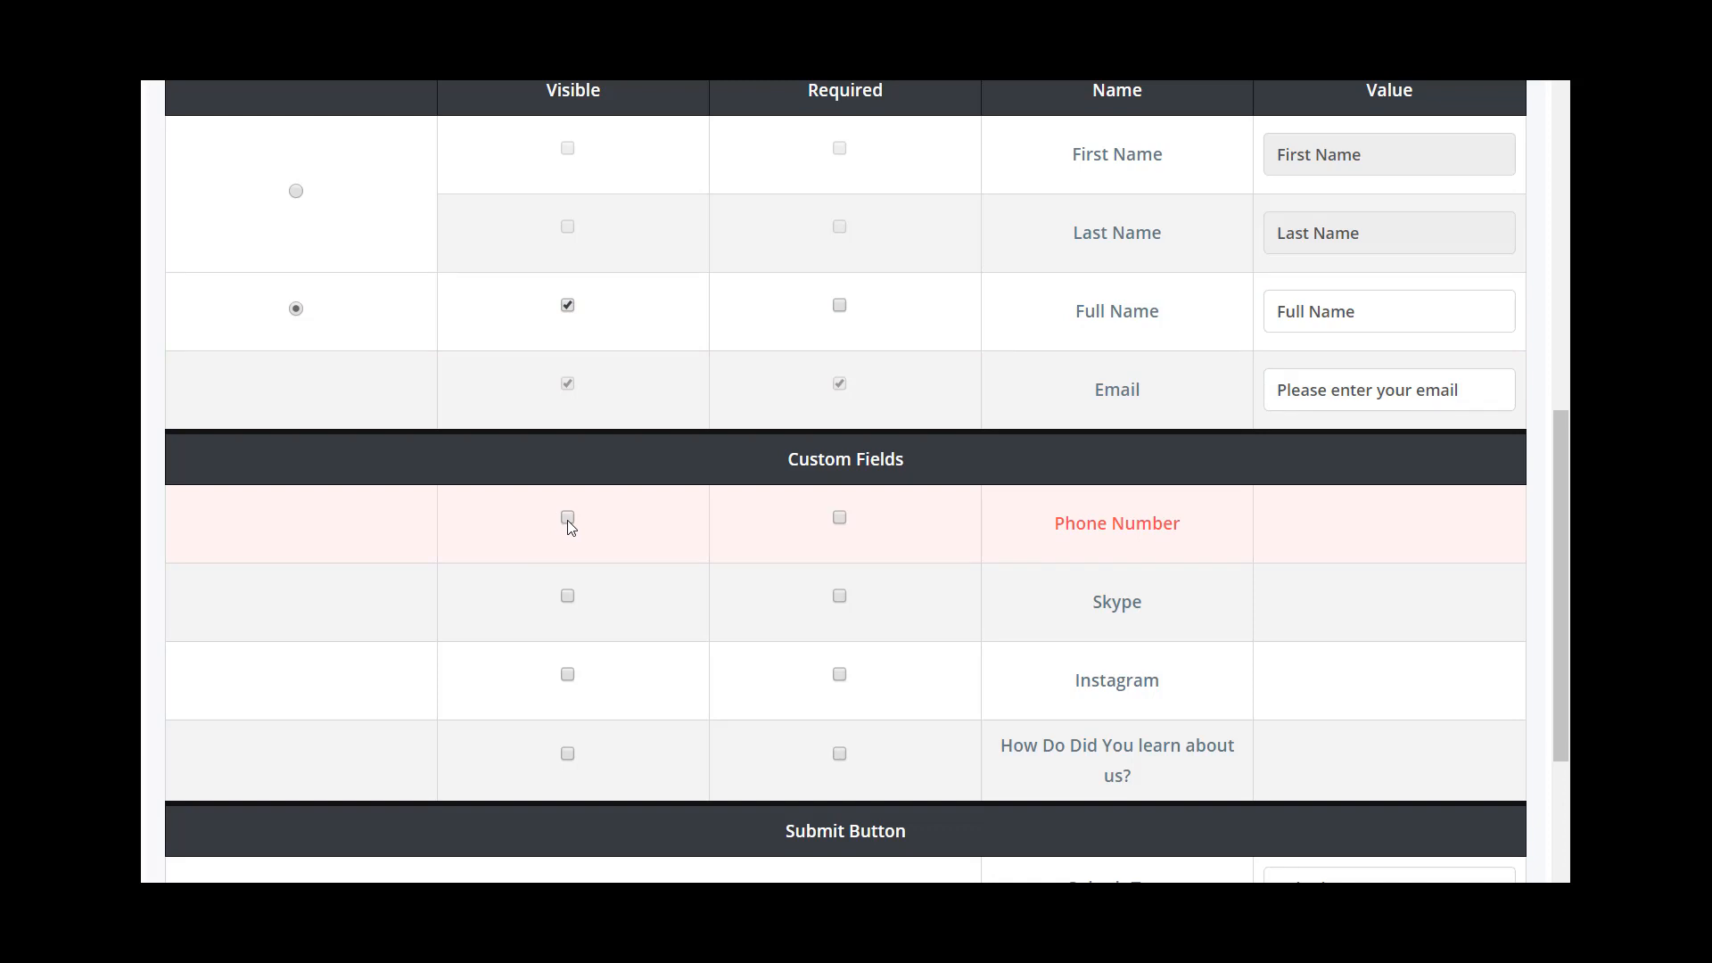
{"action": "left_click", "coordinate": [567, 595]}
{"action": "left_click", "coordinate": [567, 674]}
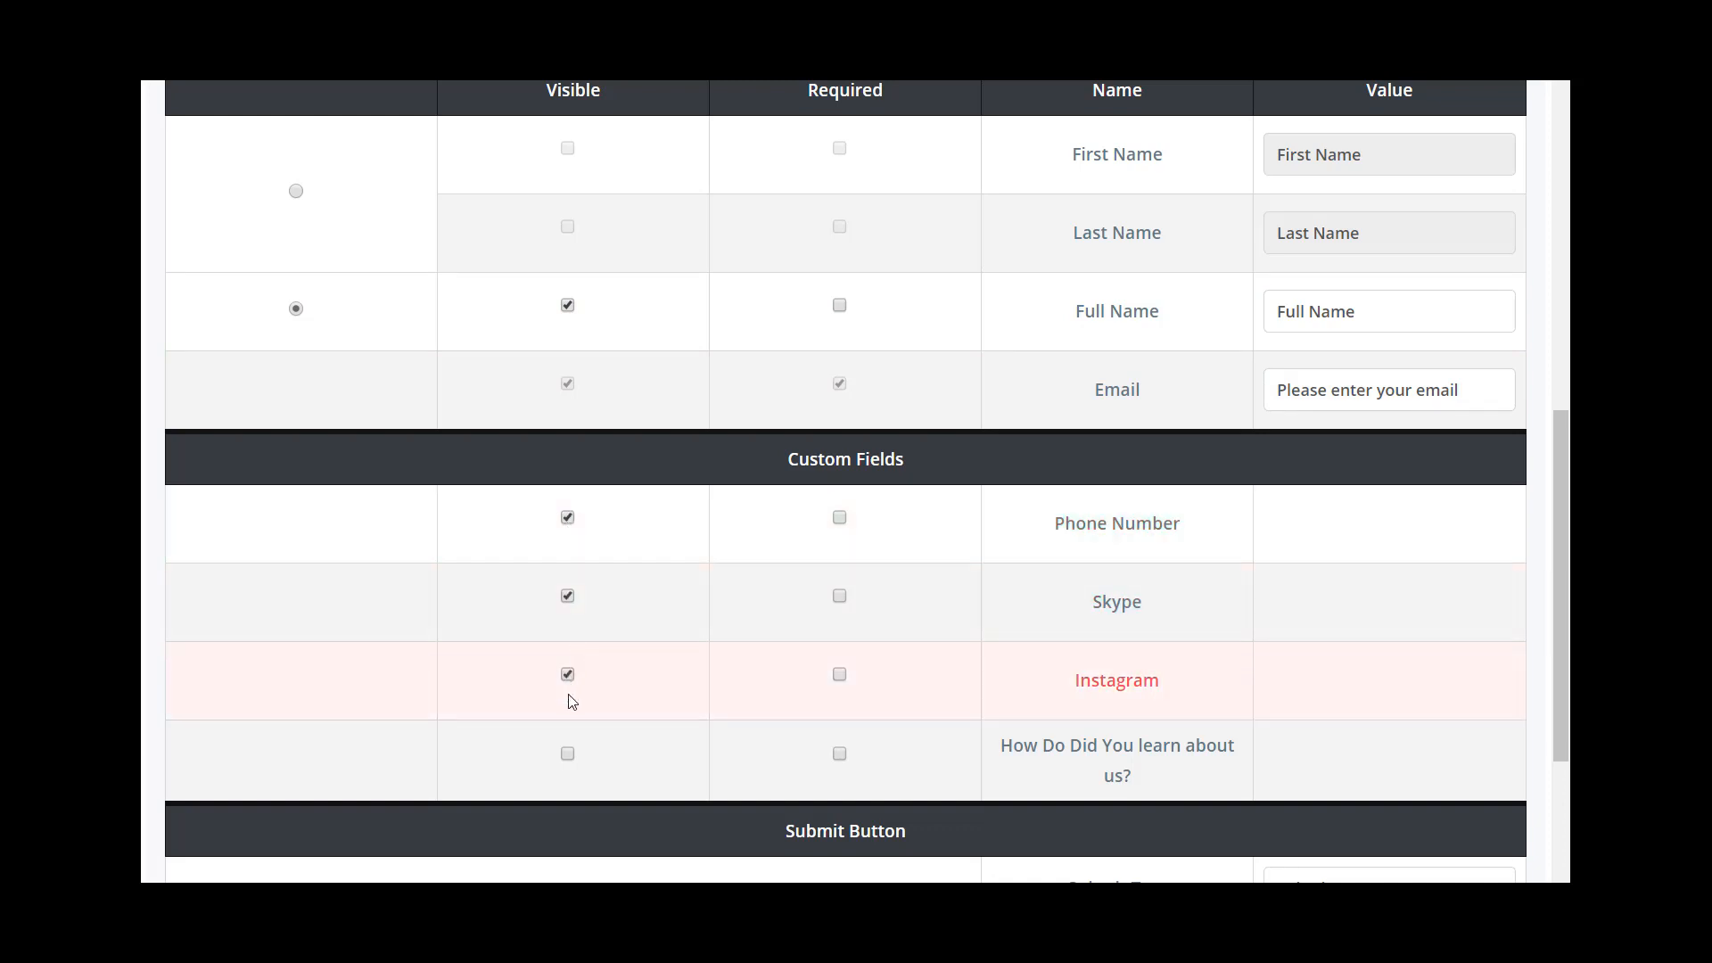
{"action": "left_click", "coordinate": [567, 753]}
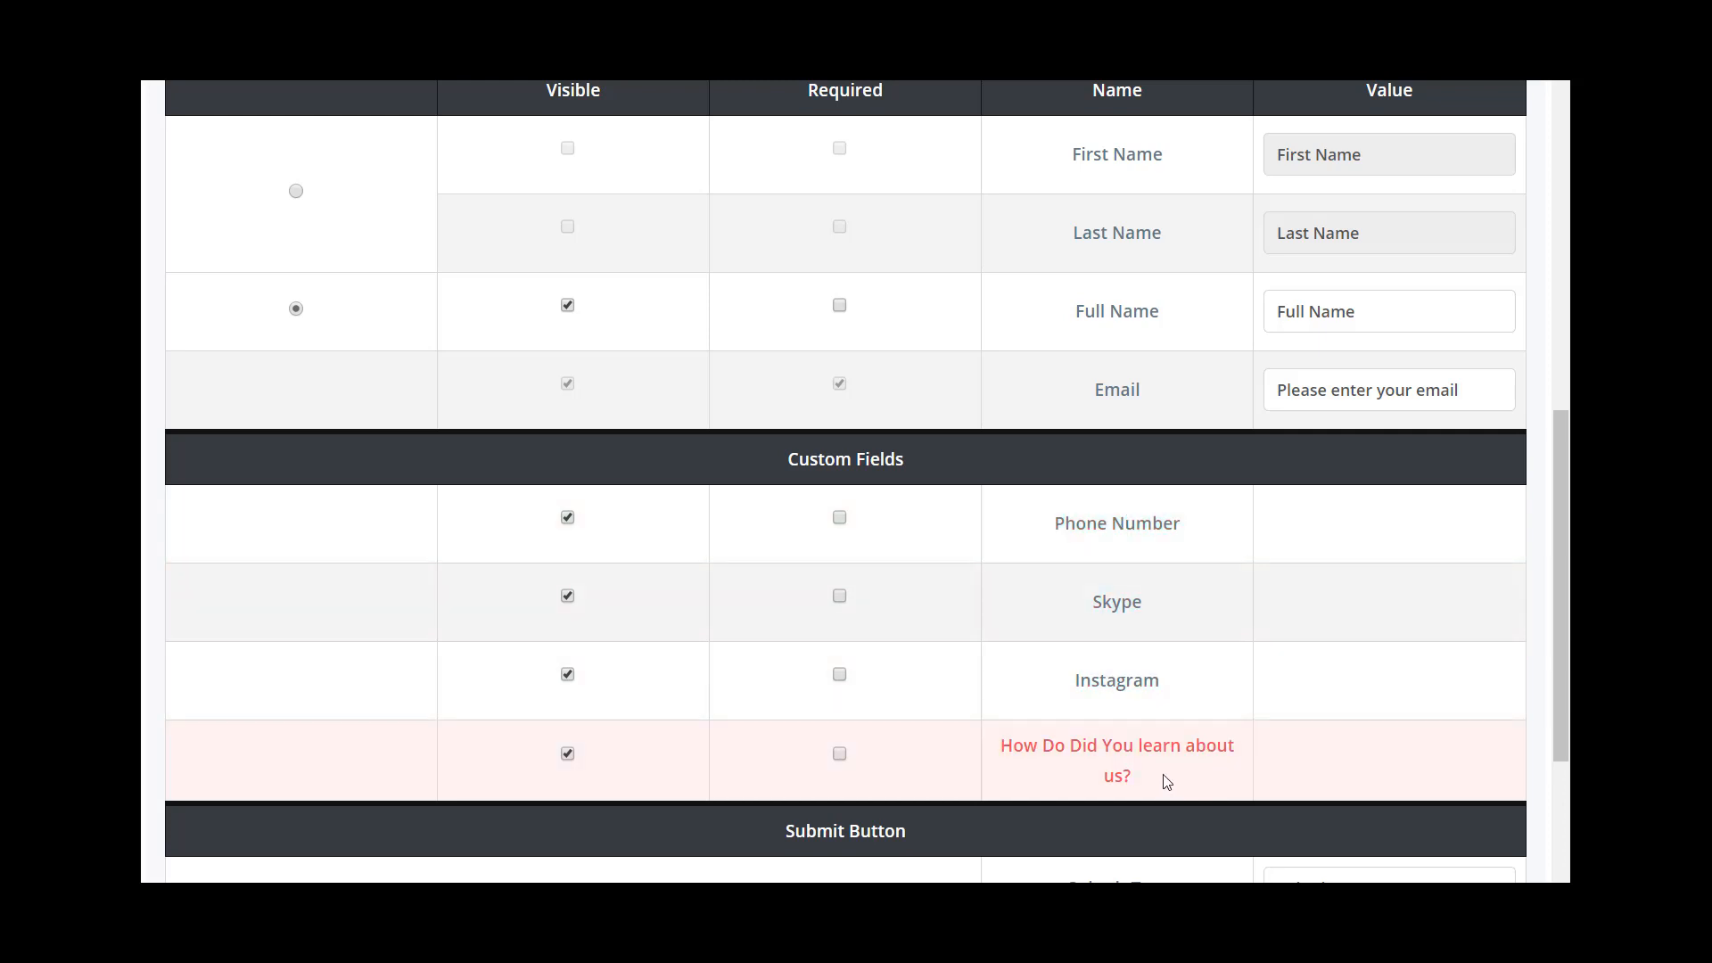
Step: Review the whole new form, from its submit text and custom fields to its name and thank-you page settings
{"action": "scroll", "coordinate": [1155, 762], "scroll_direction": "down", "scroll_amount": 3}
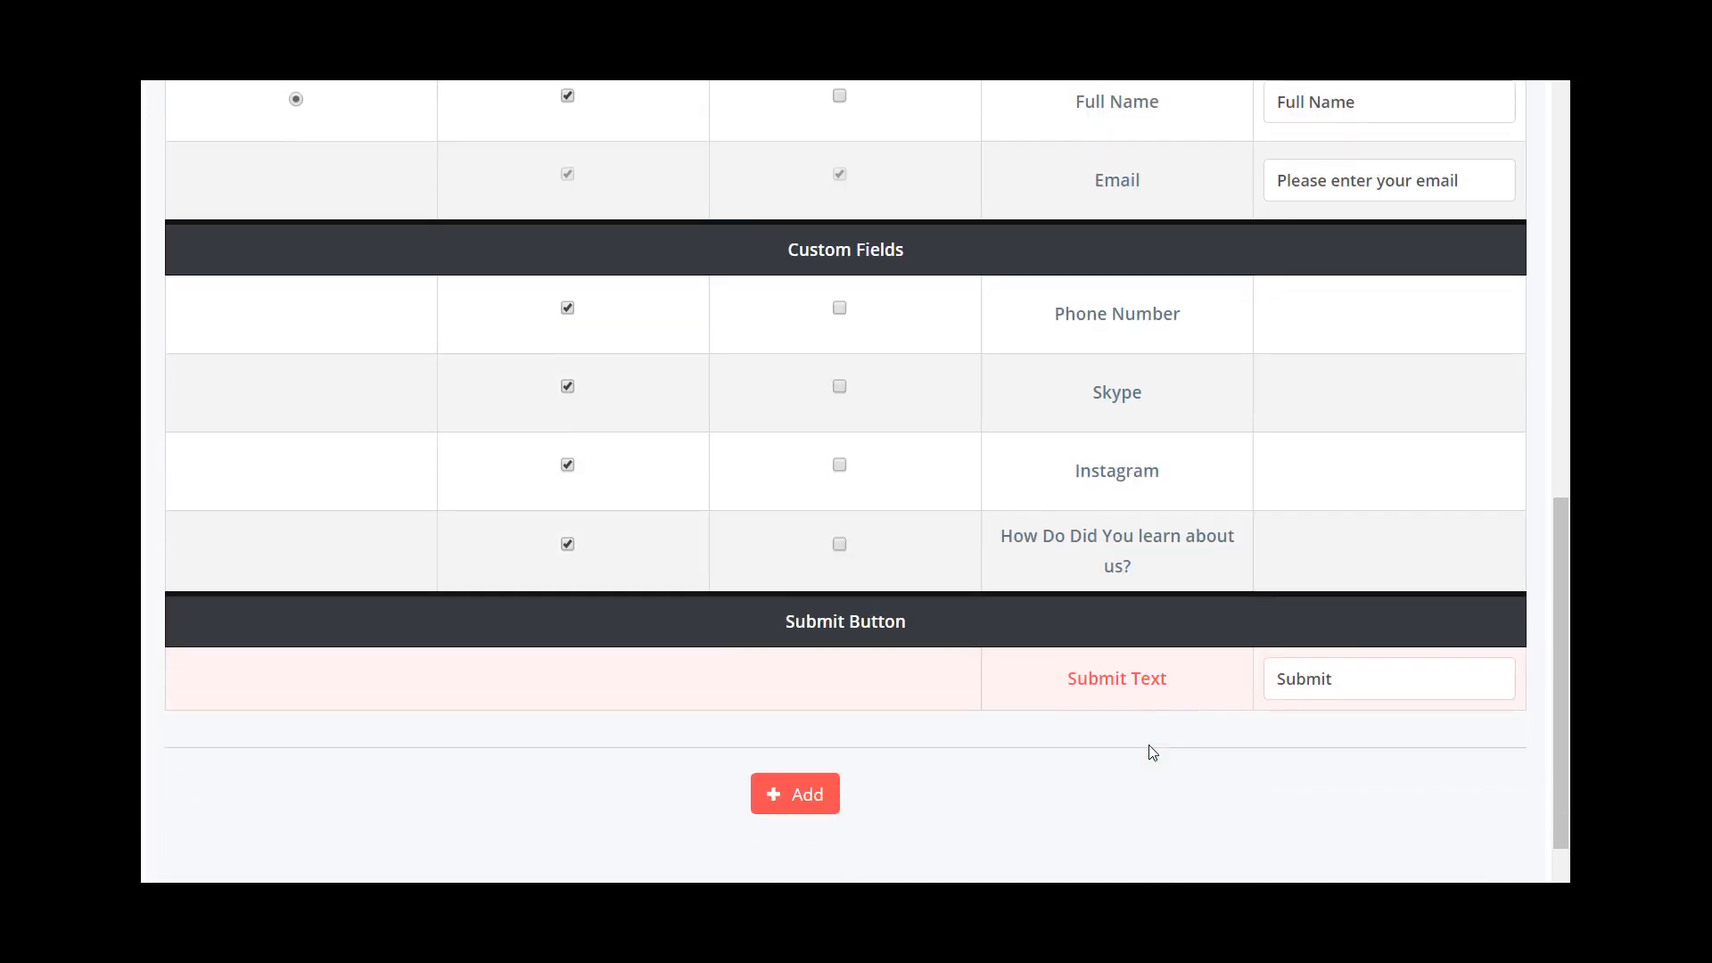
{"action": "scroll", "coordinate": [1150, 751], "scroll_direction": "up", "scroll_amount": 4}
{"action": "scroll", "coordinate": [1150, 748], "scroll_direction": "up", "scroll_amount": 5}
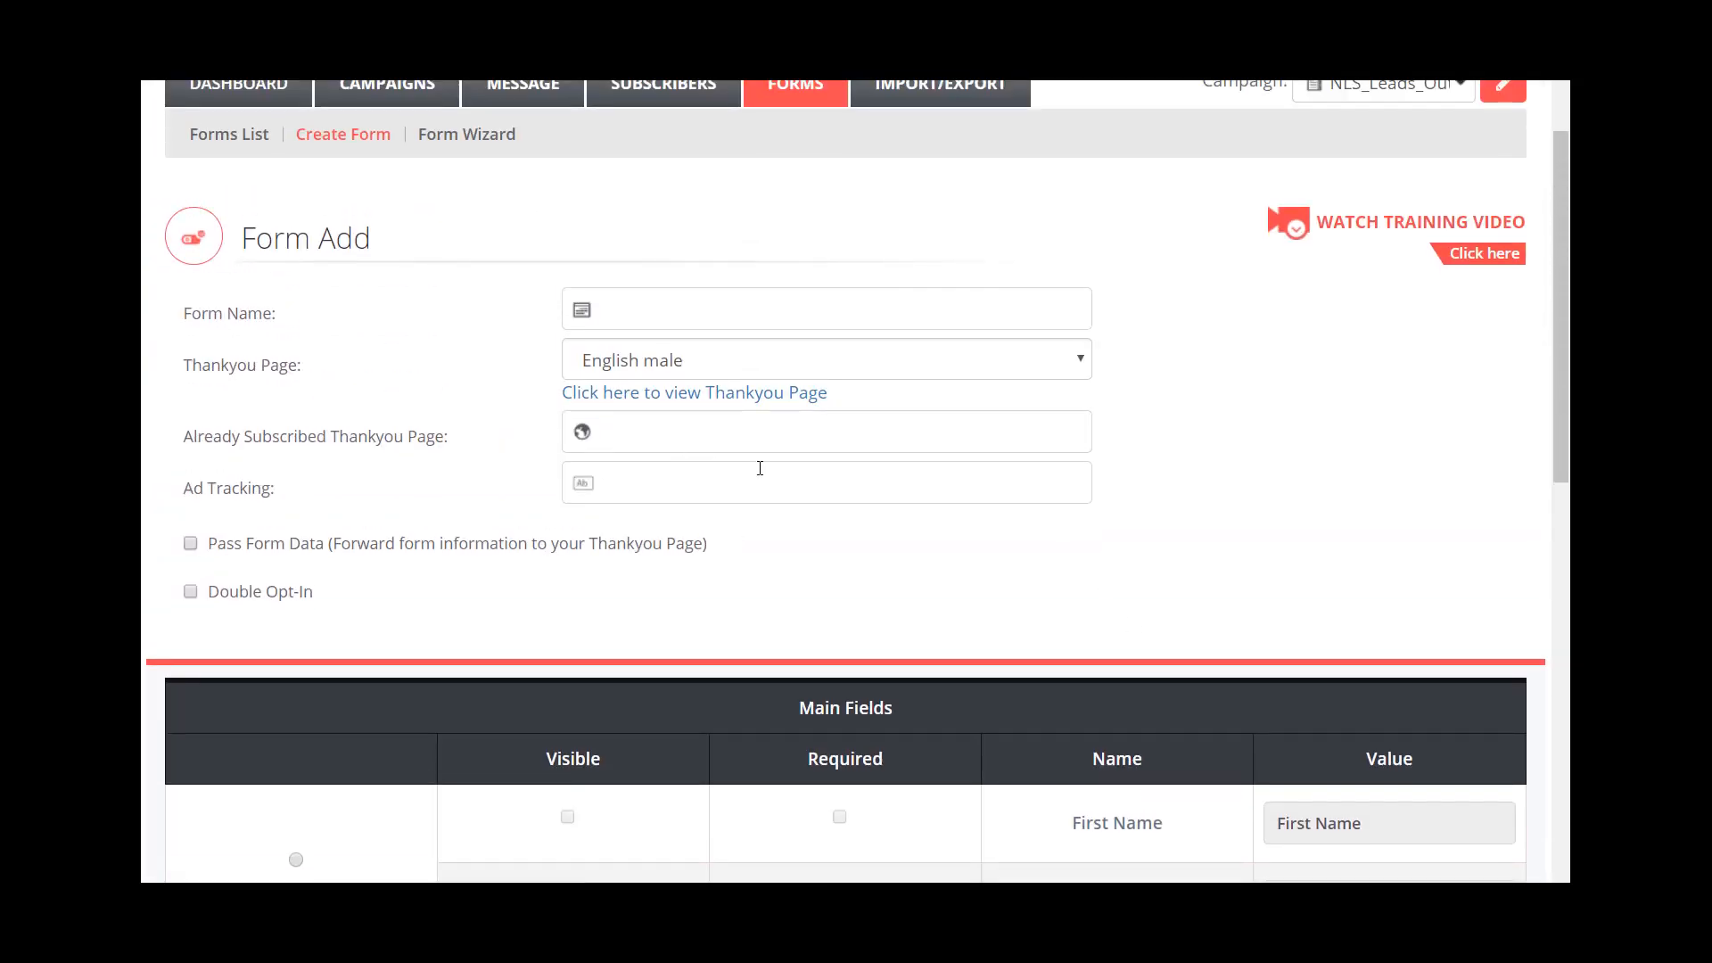
{"action": "scroll", "coordinate": [813, 564], "scroll_direction": "down", "scroll_amount": 3}
{"action": "scroll", "coordinate": [731, 241], "scroll_direction": "up", "scroll_amount": 3}
{"action": "scroll", "coordinate": [772, 348], "scroll_direction": "down", "scroll_amount": 4}
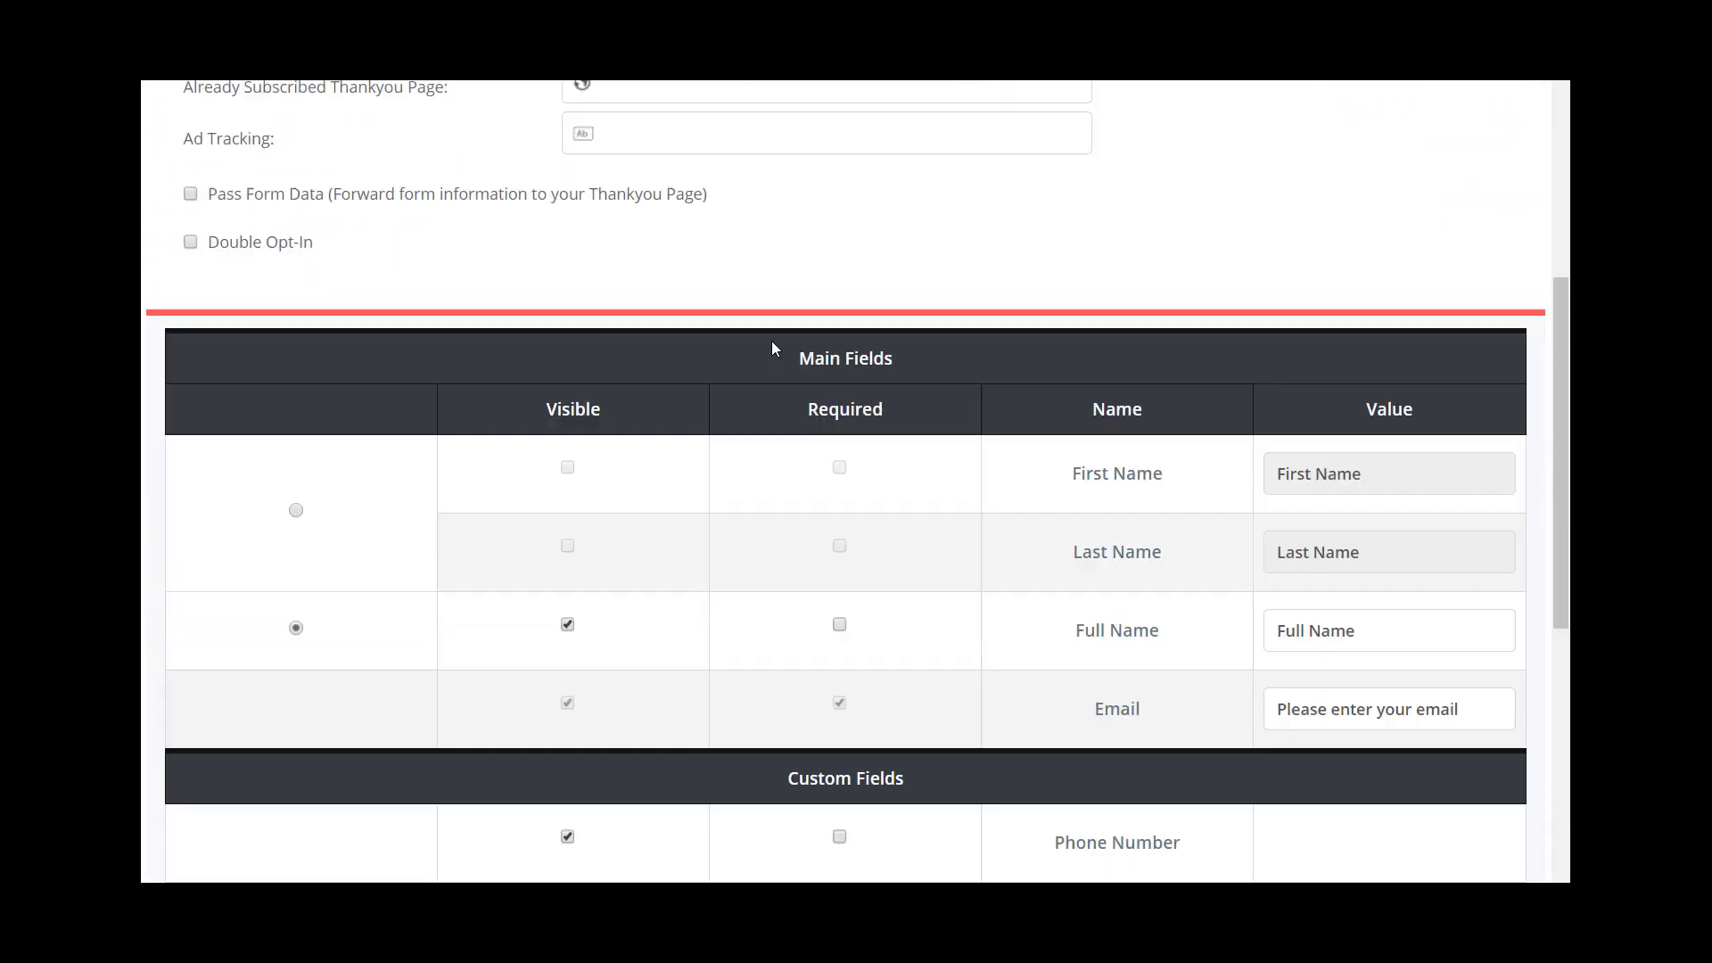
{"action": "scroll", "coordinate": [802, 523], "scroll_direction": "down", "scroll_amount": 2}
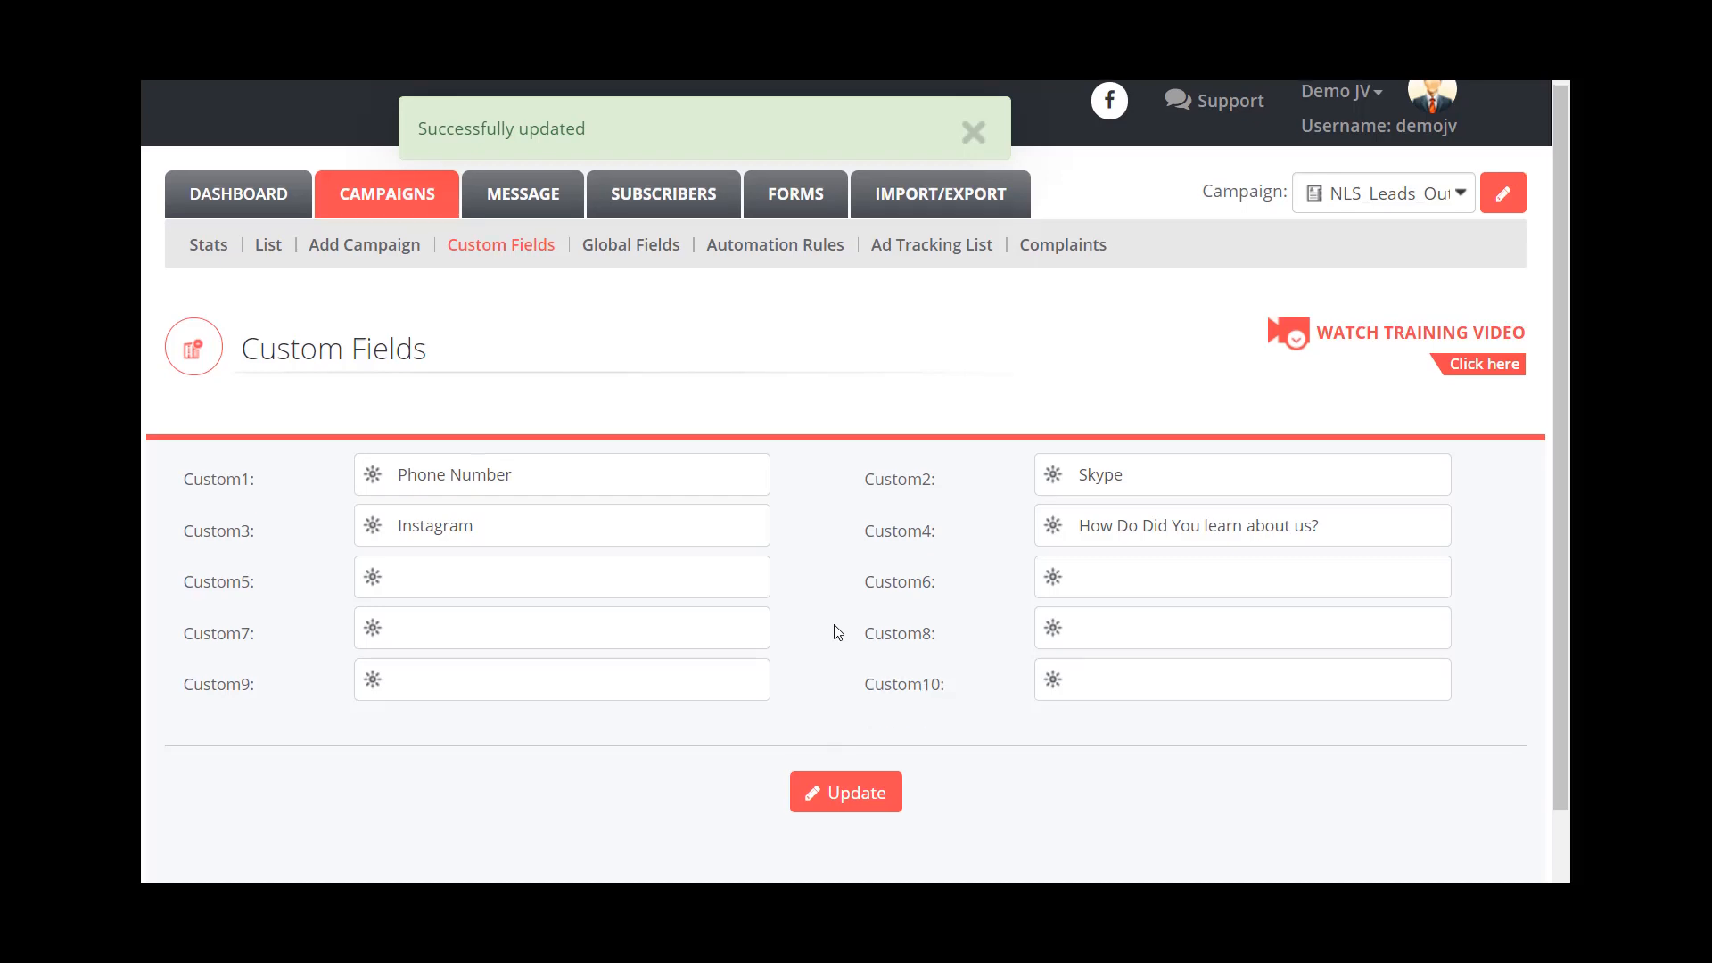
Step: Return to the campaign's Custom Fields page and dismiss the update notification
{"action": "scroll", "coordinate": [836, 630], "scroll_direction": "down", "scroll_amount": 1}
{"action": "scroll", "coordinate": [821, 396], "scroll_direction": "up", "scroll_amount": 1}
{"action": "left_click", "coordinate": [974, 133]}
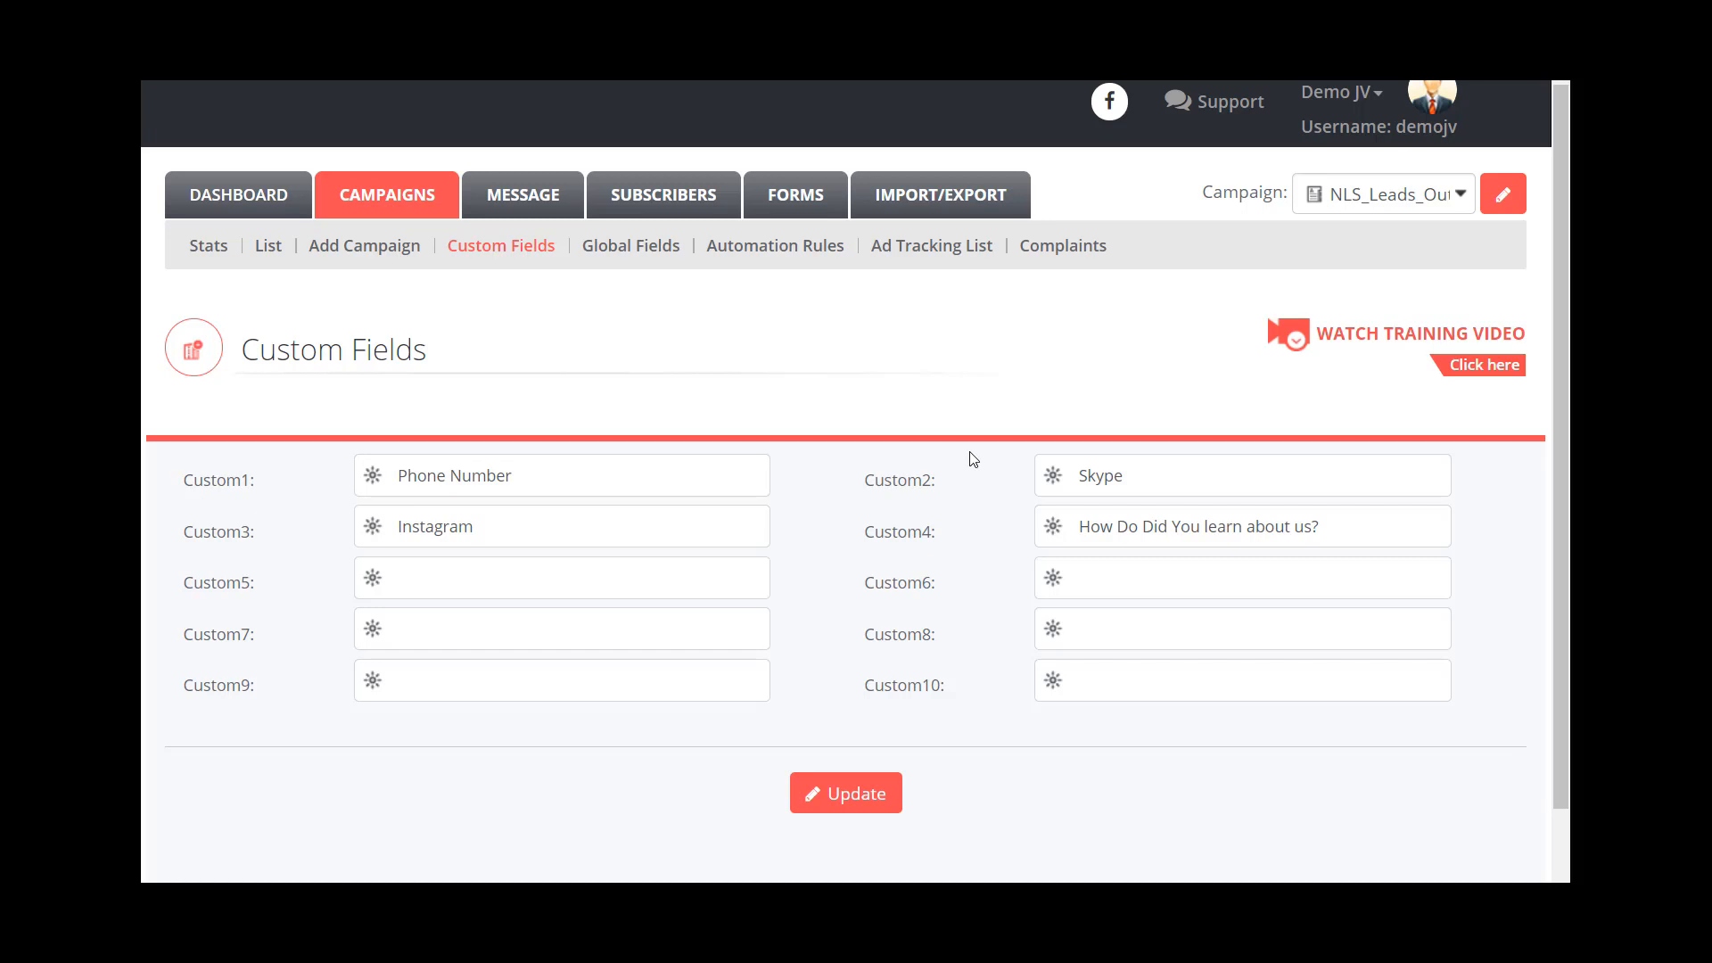
{"action": "left_click_drag", "start_coordinate": [1557, 308], "coordinate": [1547, 361]}
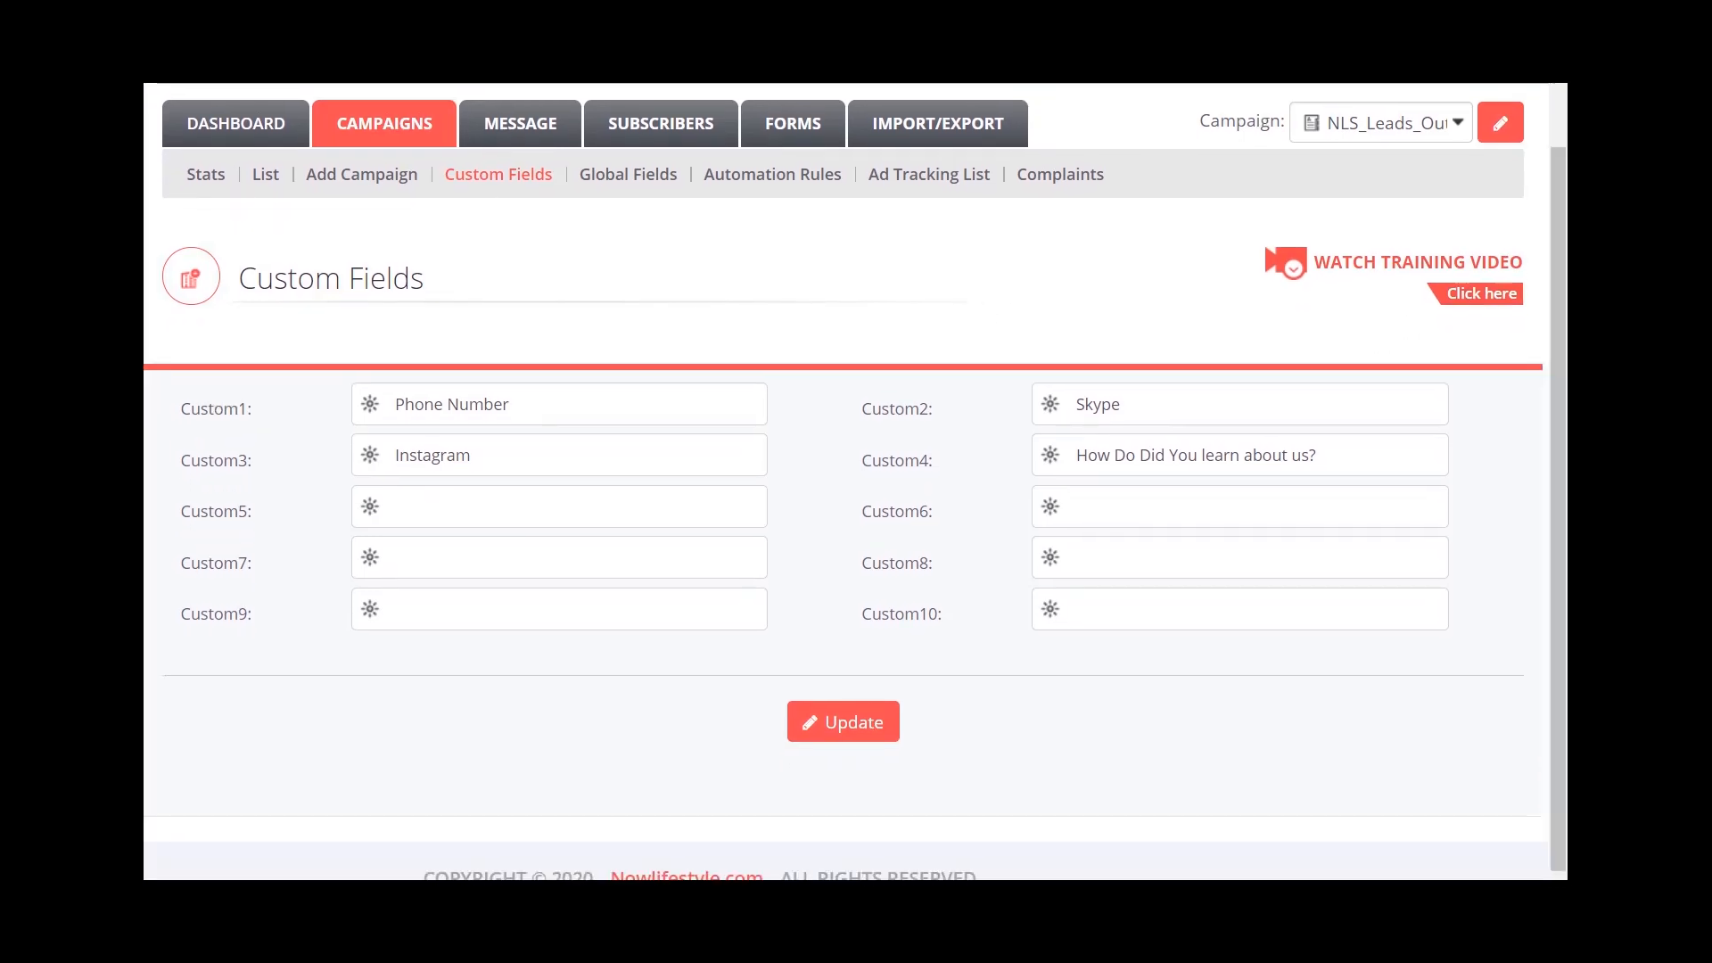